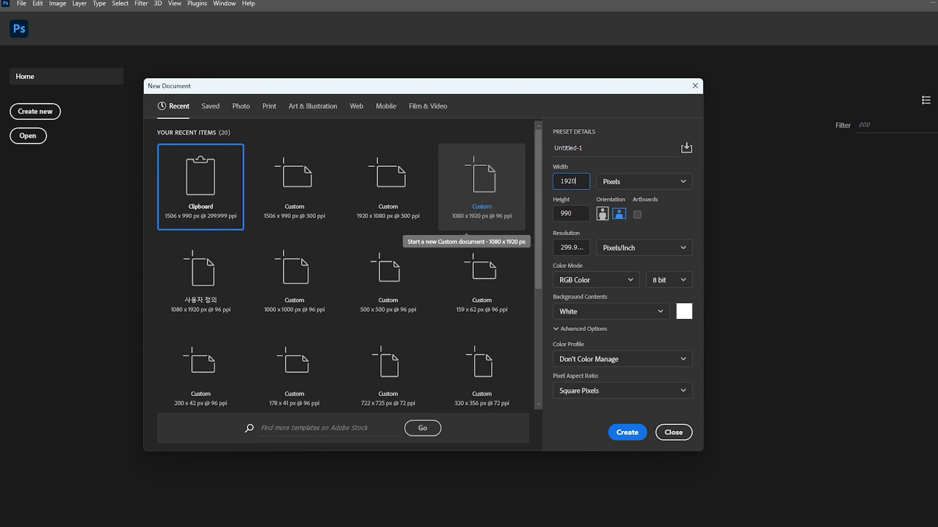
Set the new document's height to 1080 pixels and resolution to 300 pixels/inch, and create it
left_click(566, 215)
type("1080")
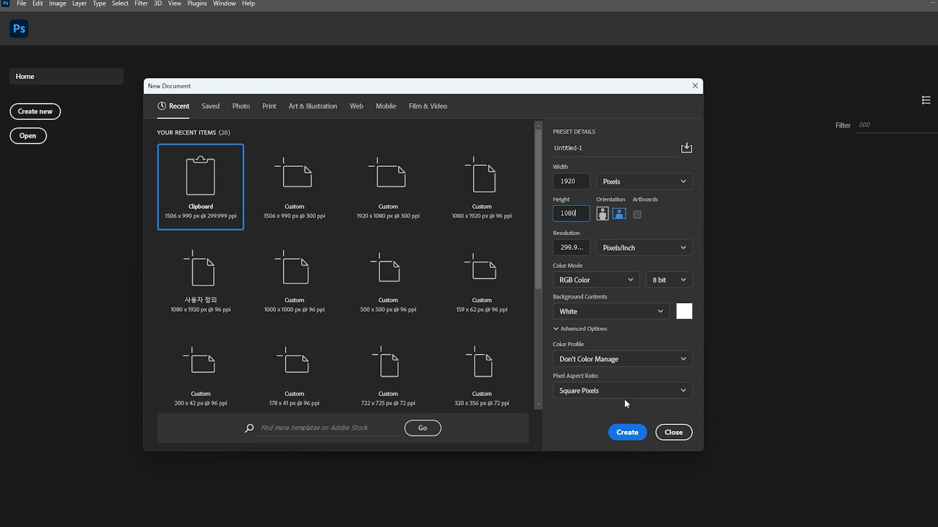
left_click(570, 248)
left_click_drag(557, 248, 603, 249)
type("300")
left_click(621, 433)
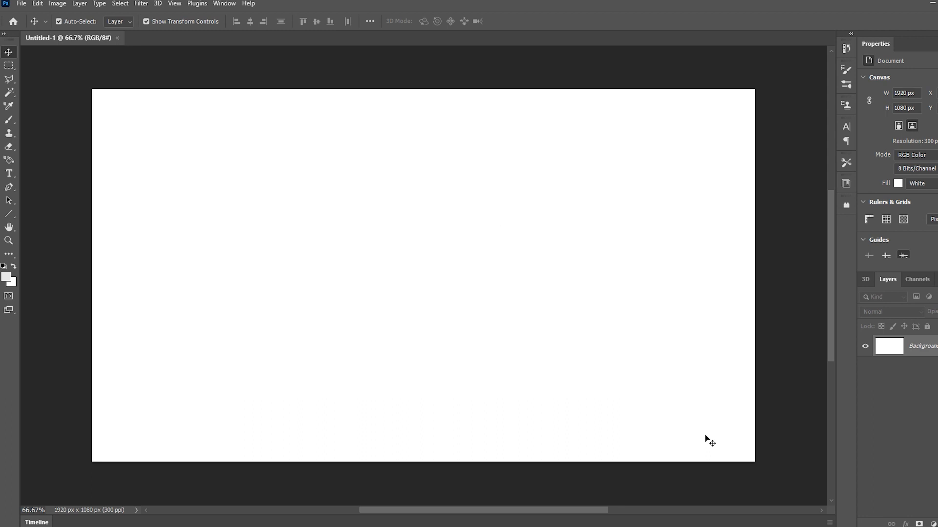
Activate the Brush tool and open the full Brush Settings
left_click(11, 122)
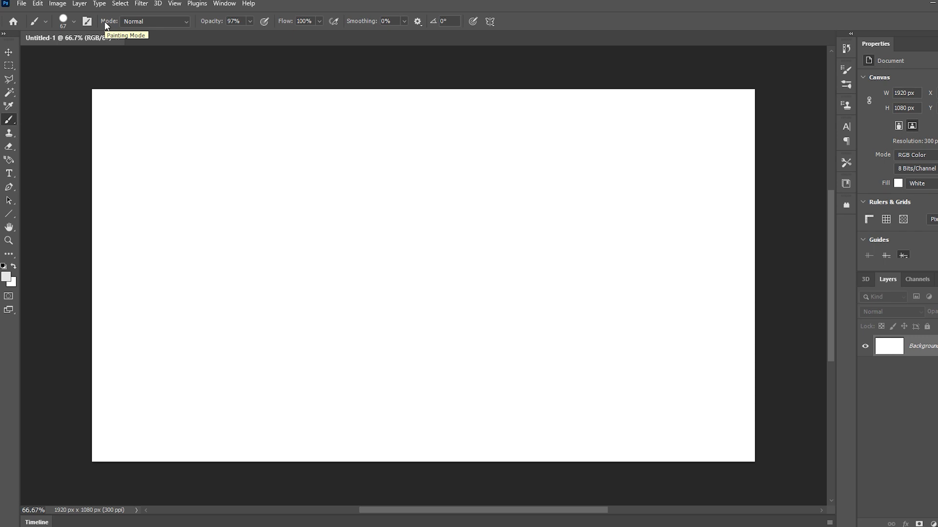
left_click(74, 22)
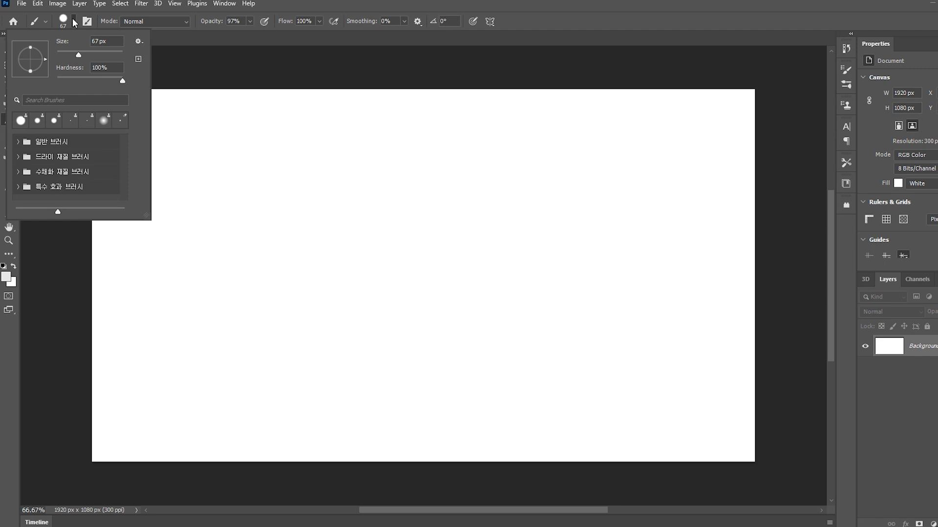
left_click(849, 67)
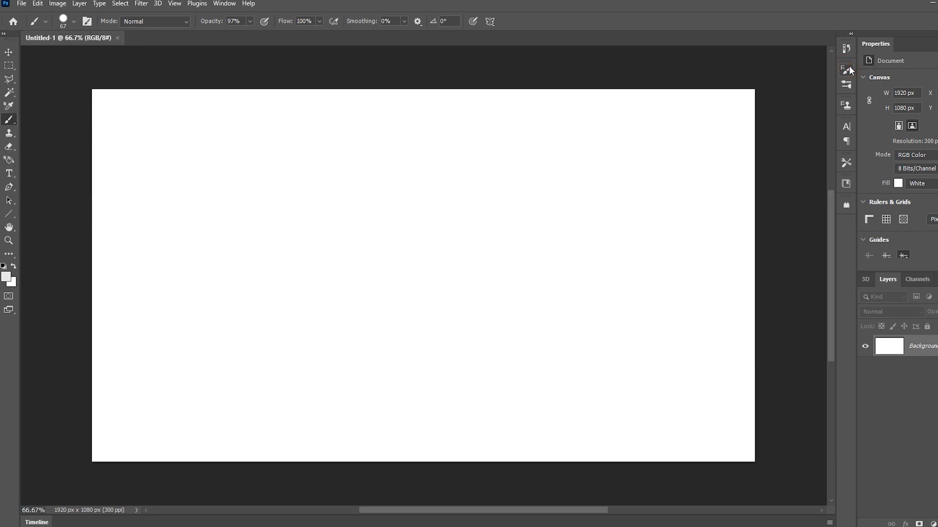
left_click(849, 68)
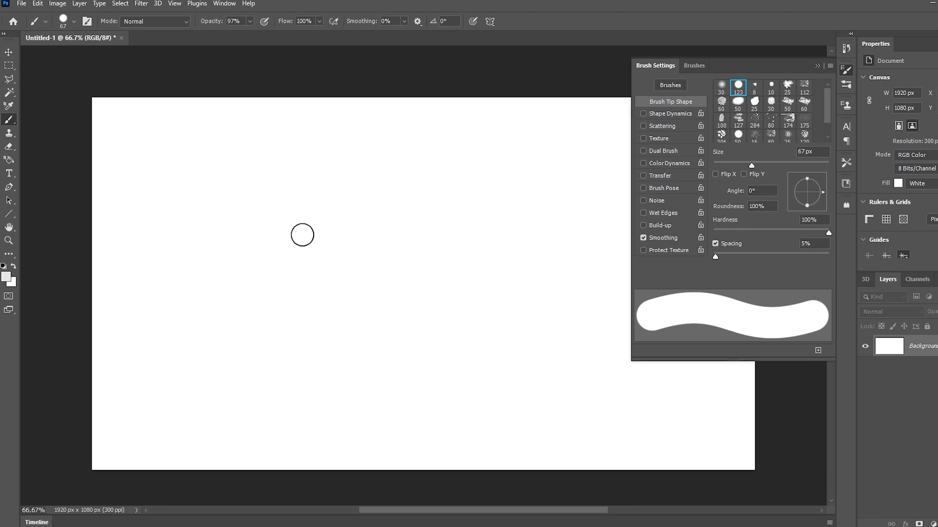
Choose the 선명한 원 brush from the 일반 브러시 group at 69 px and close the Brush Settings
right_click(303, 235)
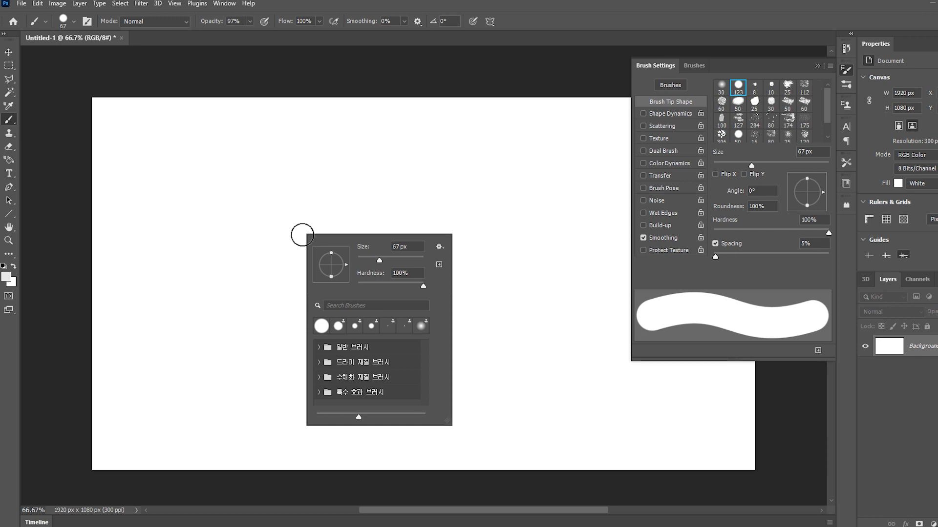
left_click(73, 23)
left_click(73, 22)
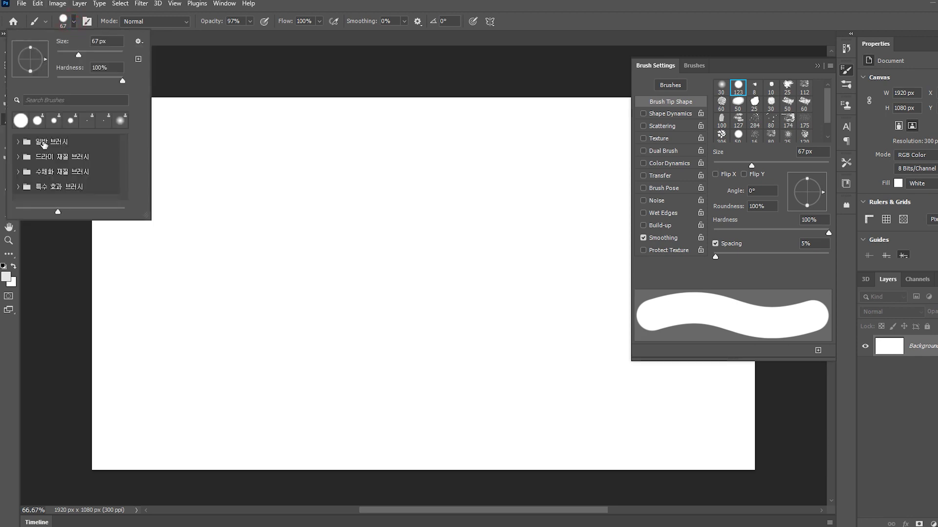
left_click(19, 142)
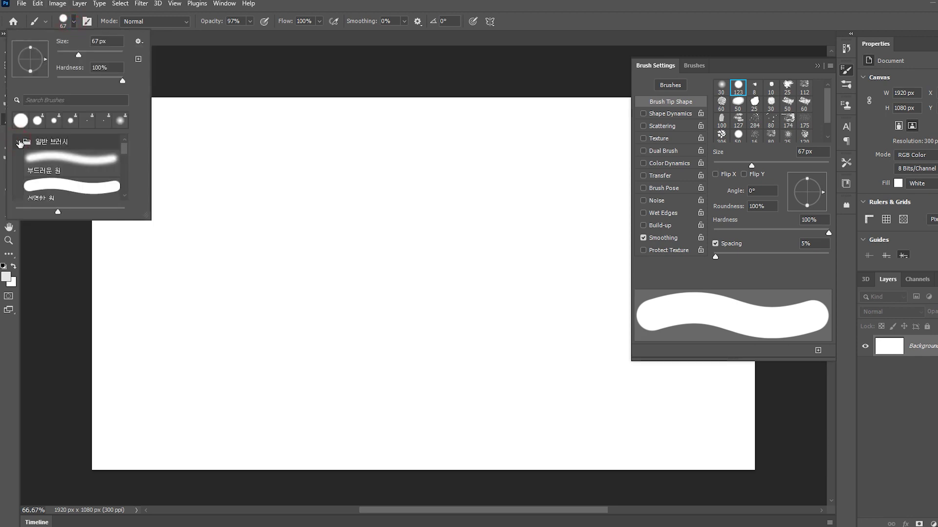
left_click(43, 190)
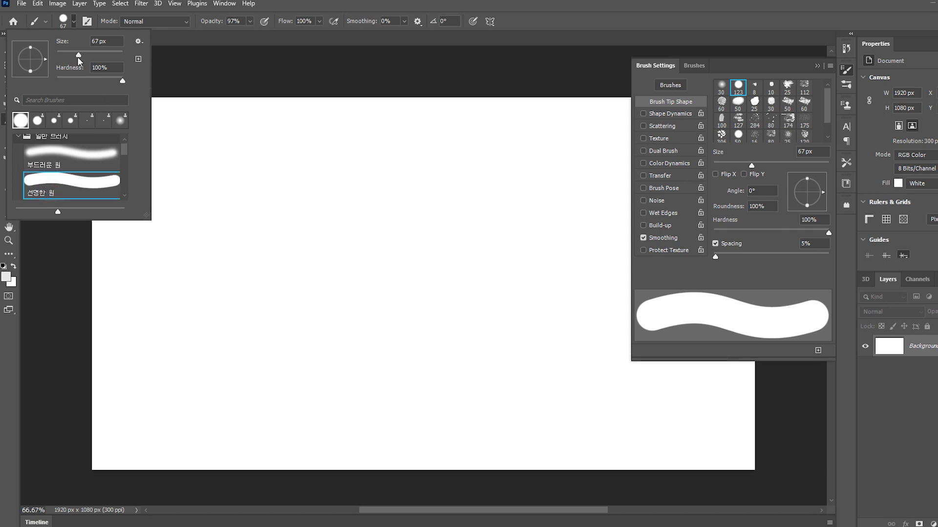
mouse_move(80, 57)
left_mouse_down()
mouse_move(114, 54)
mouse_move(64, 56)
mouse_move(79, 53)
left_mouse_up()
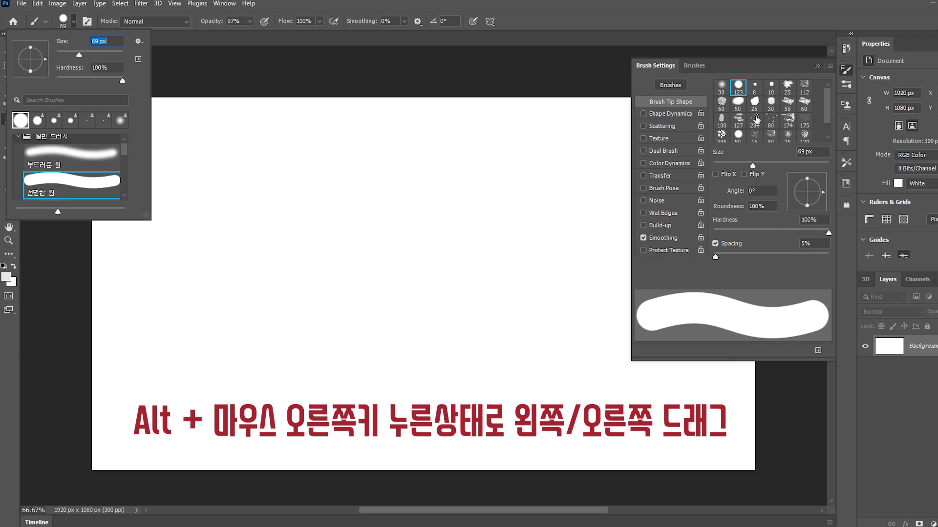
left_click(817, 66)
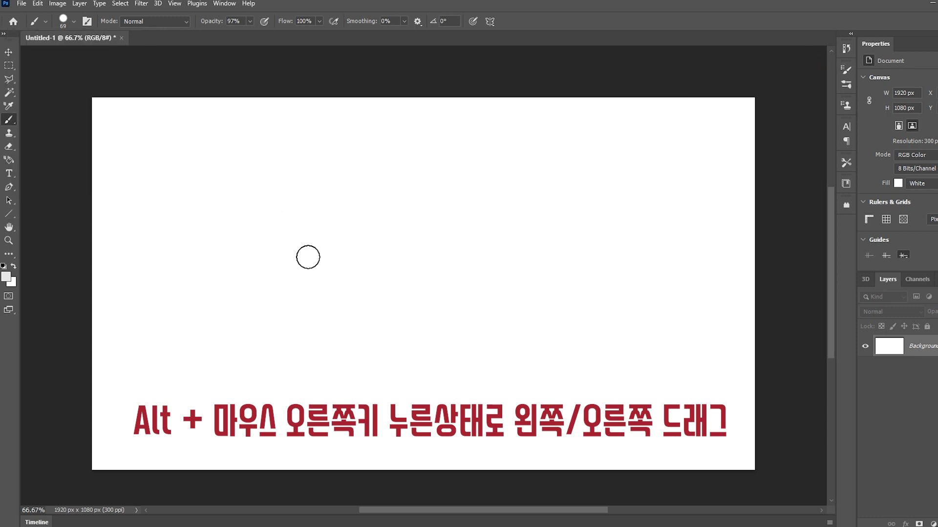
Resize the brush interactively on the canvas to 111 px
key("alt")
right_click(308, 257, "alt")
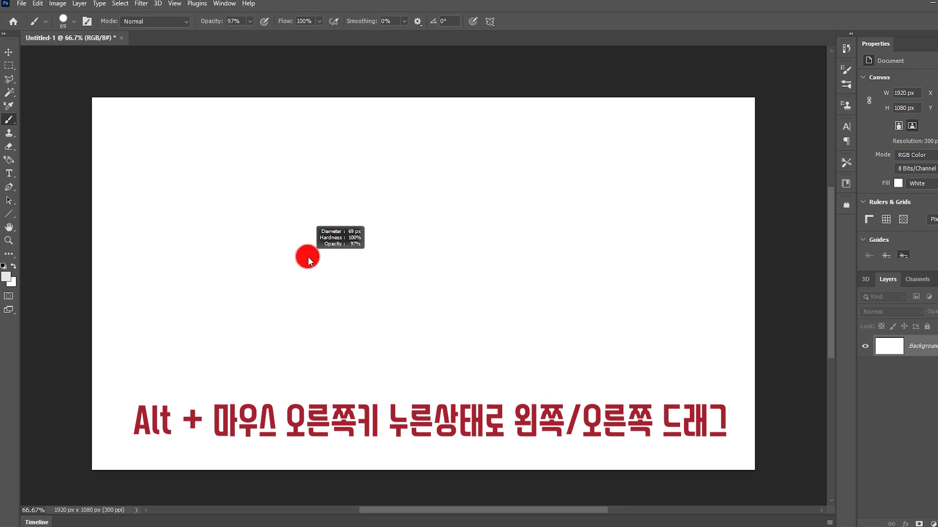
mouse_move(308, 257)
left_mouse_down()
mouse_move(296, 254)
mouse_move(389, 275)
mouse_move(452, 277)
mouse_move(356, 272)
mouse_move(431, 286)
mouse_move(324, 295)
left_mouse_up()
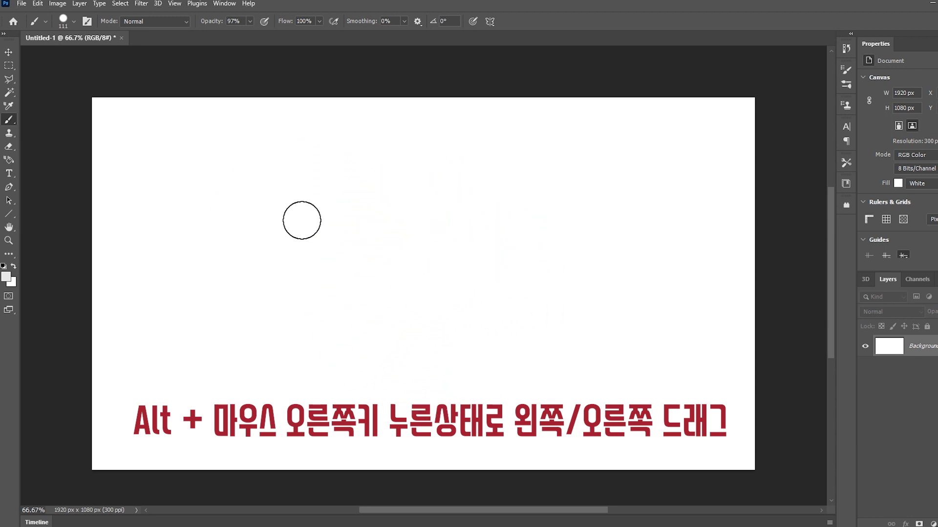
Reduce the brush size stepwise to 35 px
key("bracketleft")
key("bracketleft")
key("bracketleft")
key("bracketleft")
key("bracketleft")
key("bracketleft")
key("bracketleft")
key("bracketleft")
key("bracketleft")
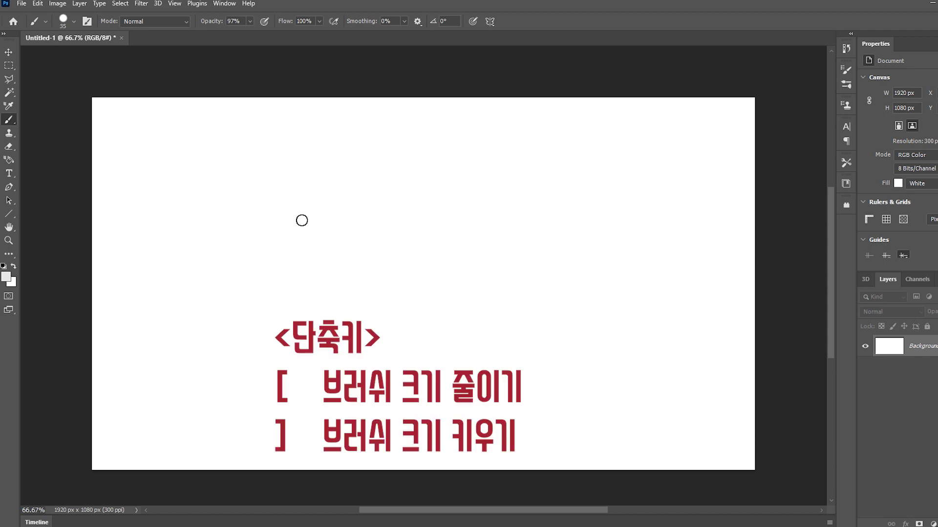
Enlarge the brush size stepwise to 125 px
key("bracketright")
key("bracketright")
key("bracketright")
key("bracketright")
key("bracketright")
key("bracketright")
key("bracketright")
key("bracketright")
key("bracketright")
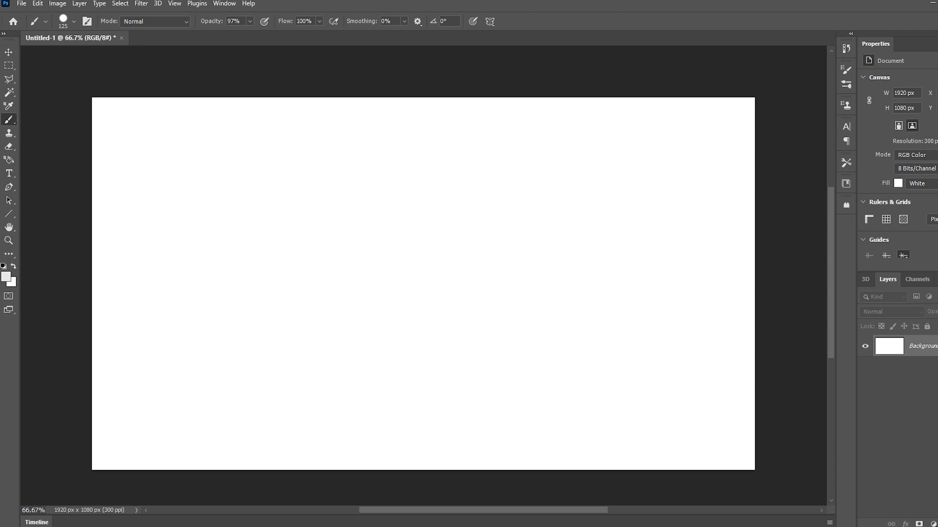
left_click(71, 21)
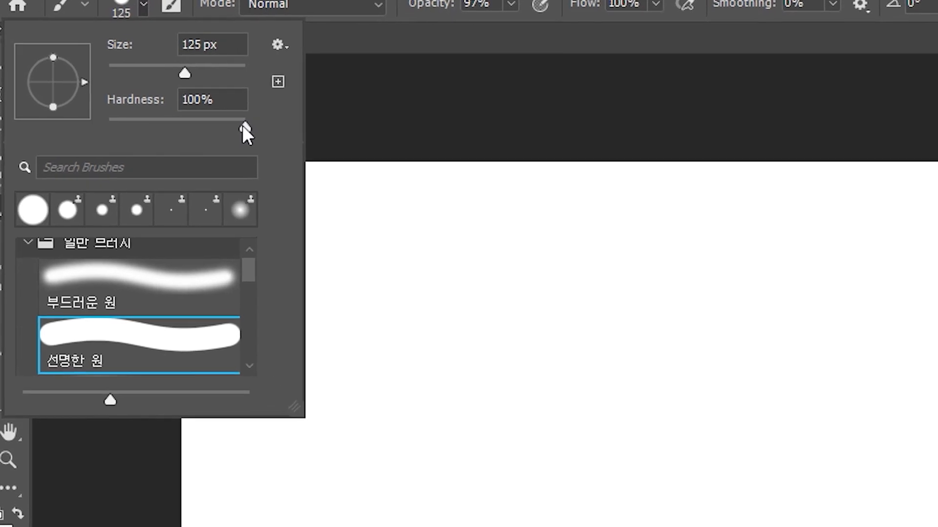
left_click(143, 6)
left_click(143, 6)
left_click(143, 6)
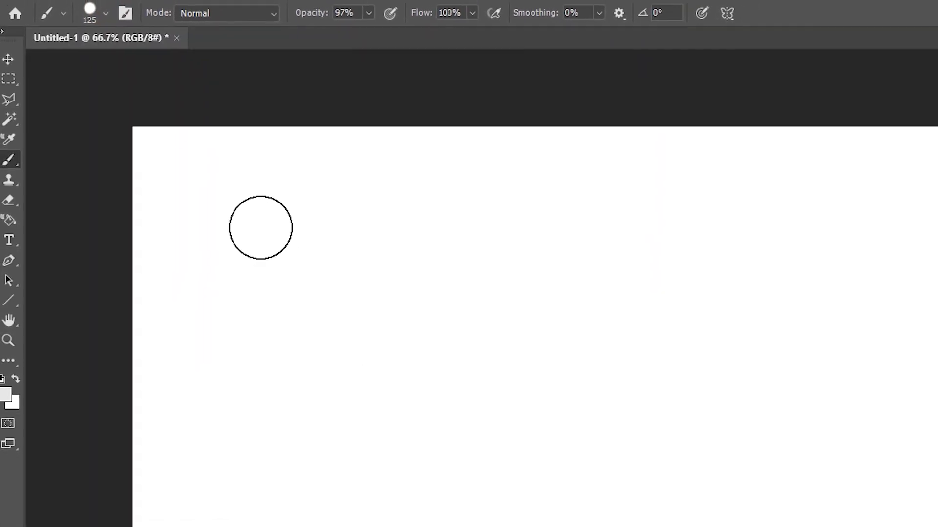
left_click(303, 260)
left_click_drag(240, 201, 288, 206)
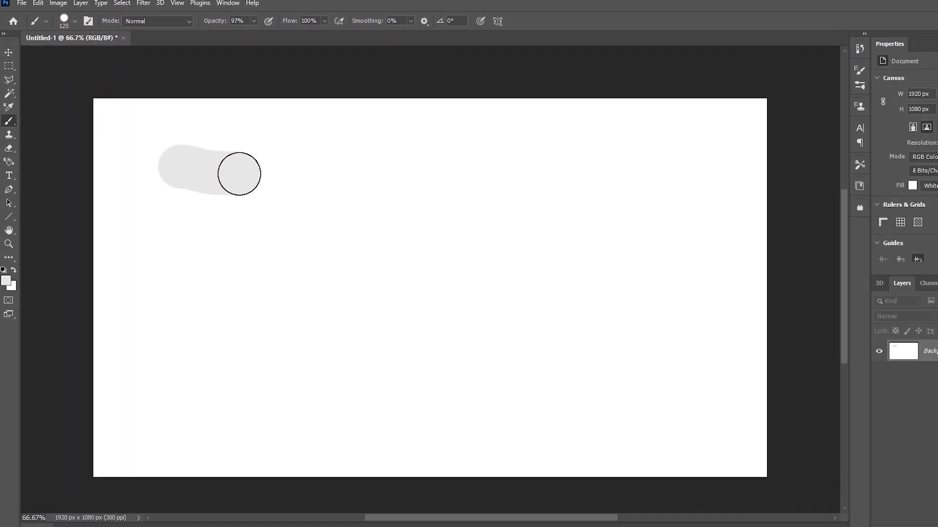
key("ctrl+z")
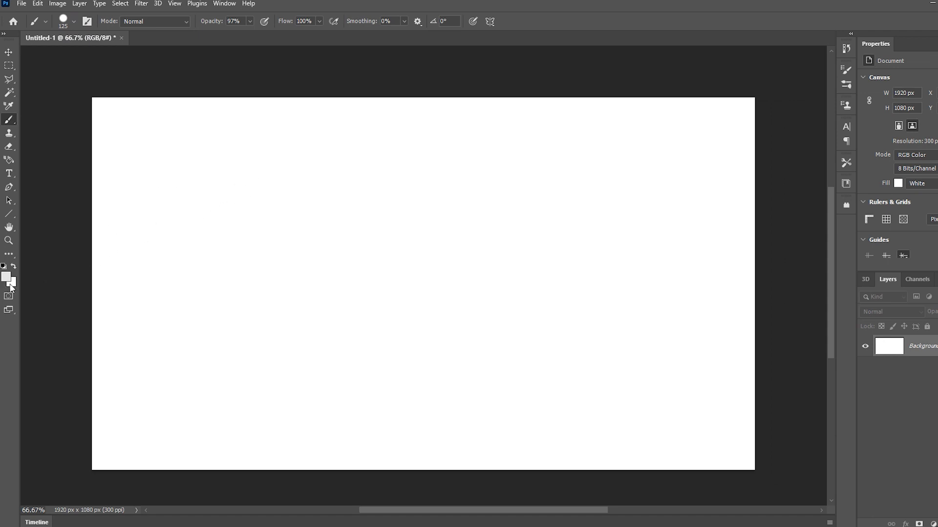
Set the foreground color to black (000000)
left_click(7, 277)
left_click_drag(303, 353, 269, 358)
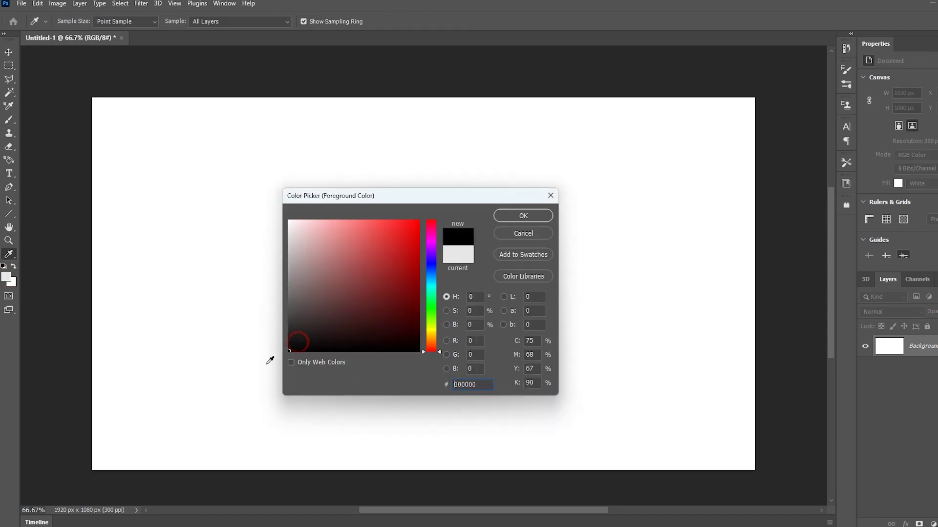
left_click(518, 215)
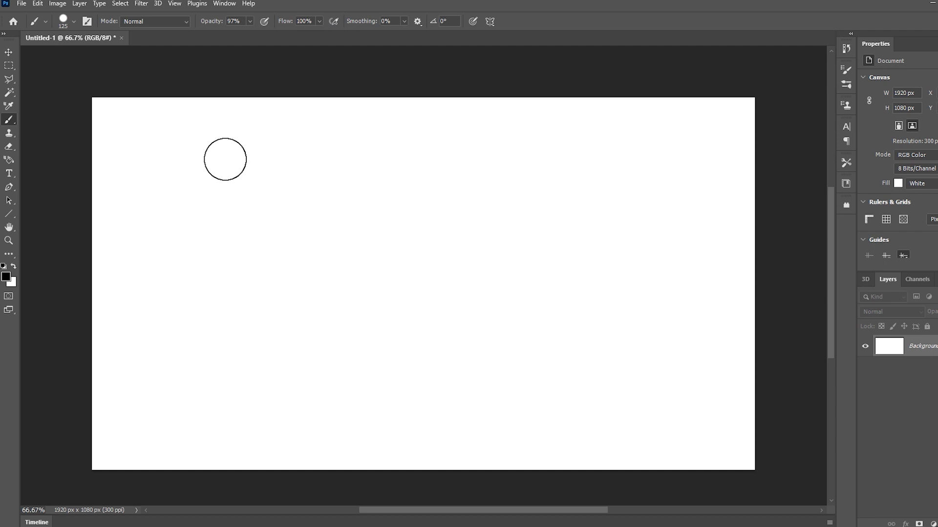
Paint a hard-edged horizontal stroke across the upper canvas and a soft one below it with brush hardness at 0%
left_click_drag(225, 159, 544, 159)
left_click(74, 21)
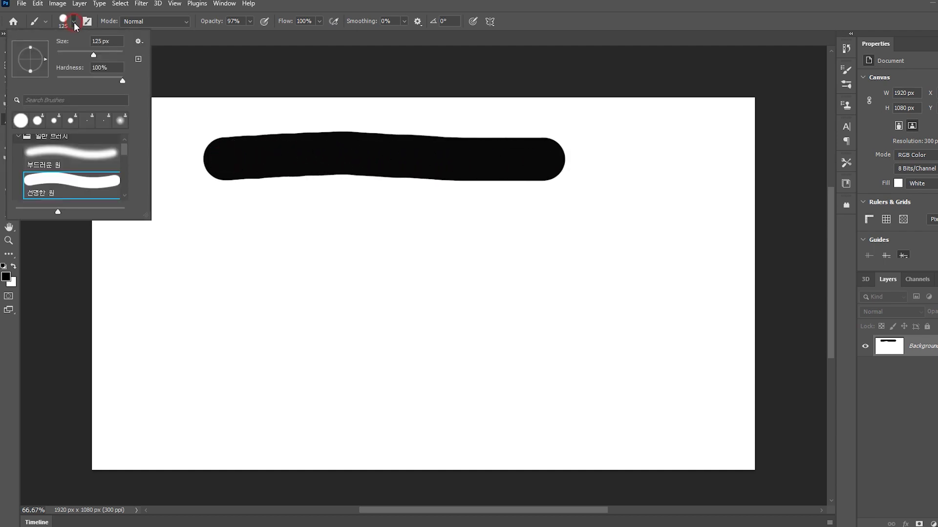
left_click_drag(122, 80, 46, 88)
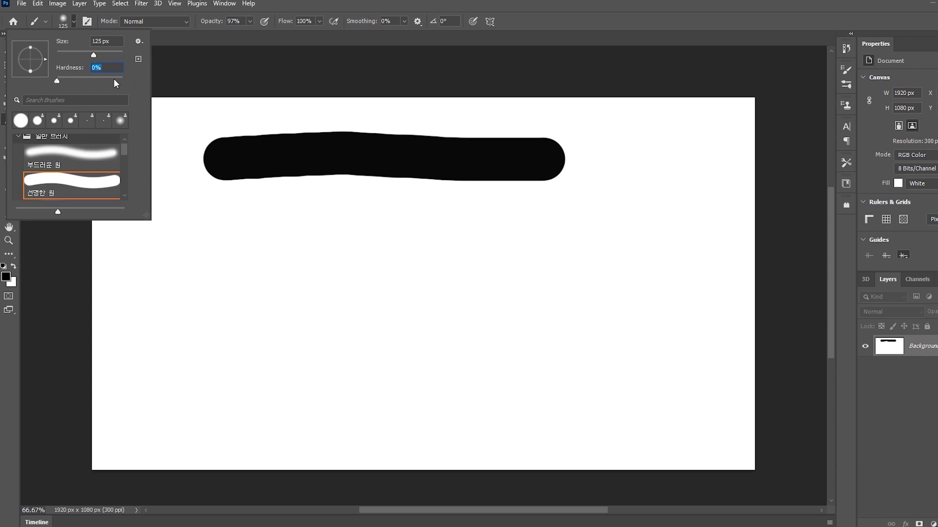
left_click(73, 22)
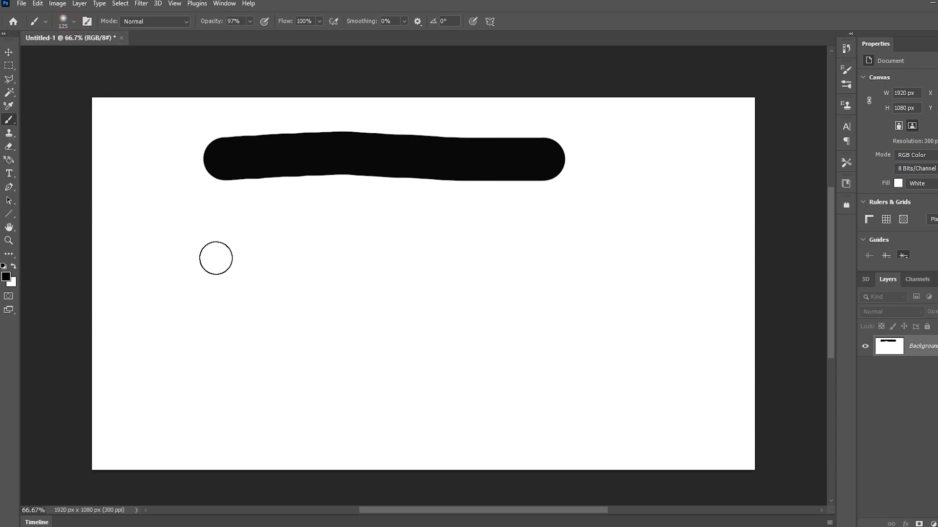
left_click_drag(216, 258, 565, 258)
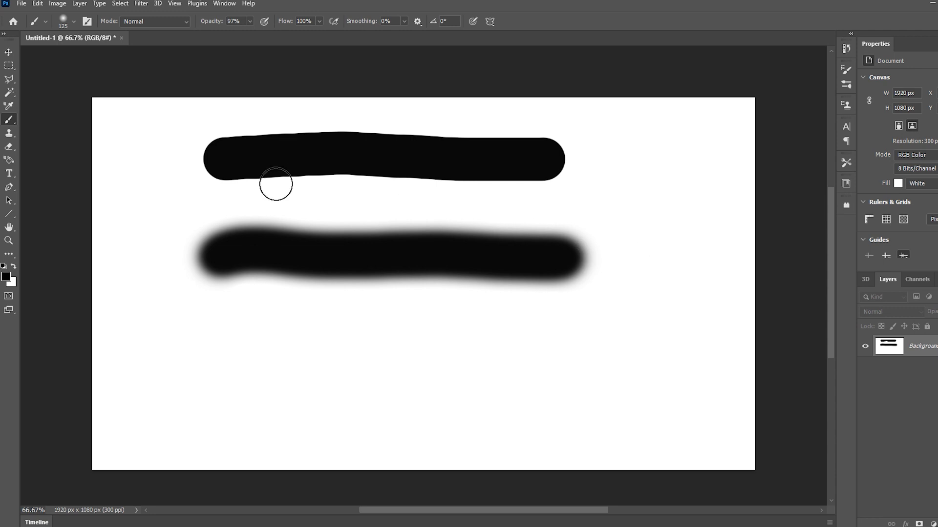
Undo both black strokes, and paint and undo a short test stroke near the canvas's upper-left corner
key("ctrl+z")
key("ctrl+z")
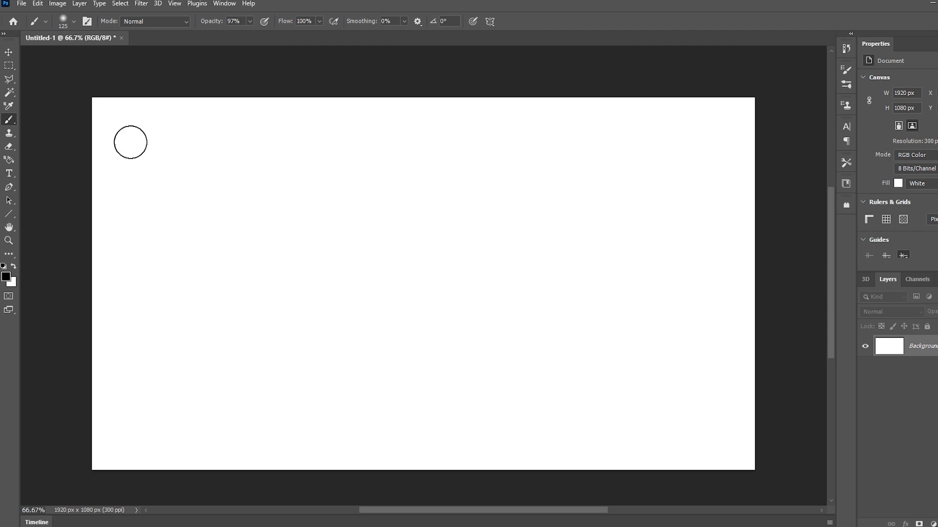
mouse_move(131, 142)
left_mouse_down()
mouse_move(117, 142)
mouse_move(182, 140)
left_mouse_up()
key("ctrl+z")
Set the brush hardness to its maximum and paint a long black horizontal stroke near the canvas's top edge
left_click(73, 22)
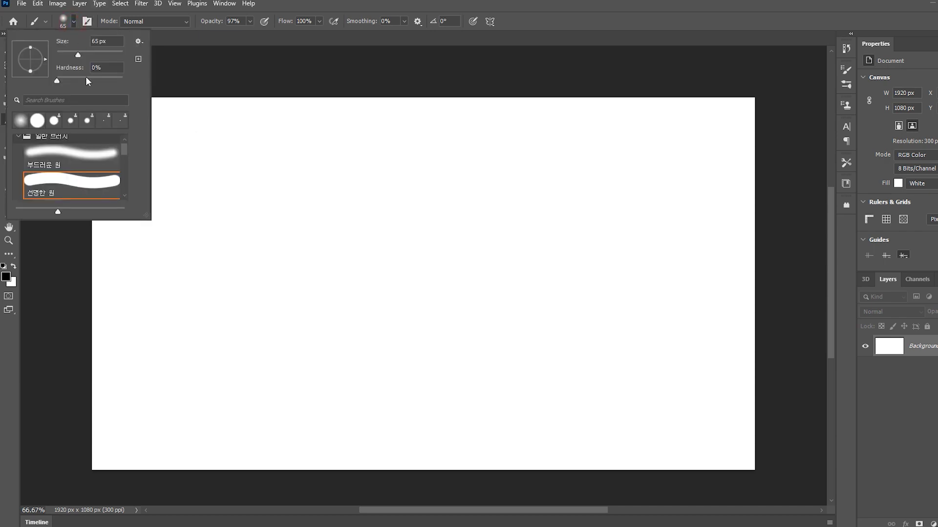
left_click_drag(58, 79, 149, 79)
key("Return")
left_click_drag(158, 132, 629, 133)
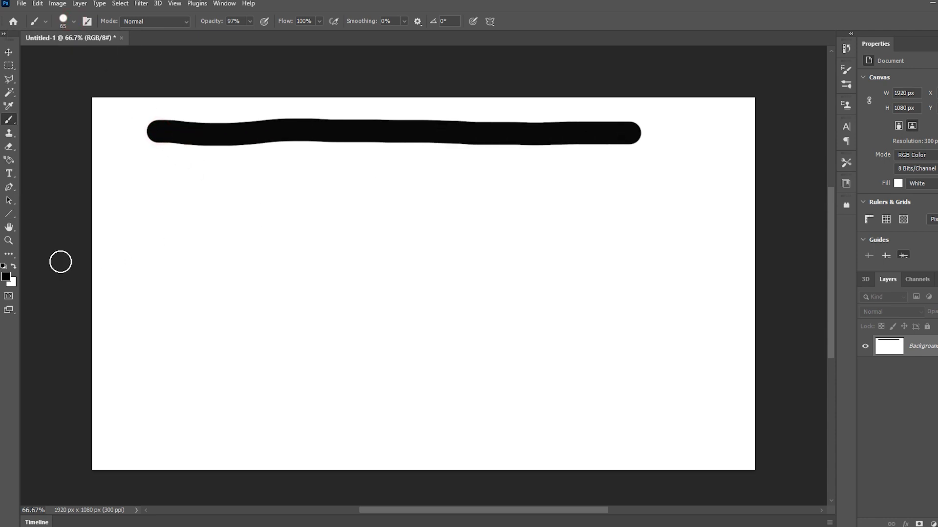
Set the foreground color to red (f40d0d) and paint a long horizontal stroke below the black one
left_click(6, 277)
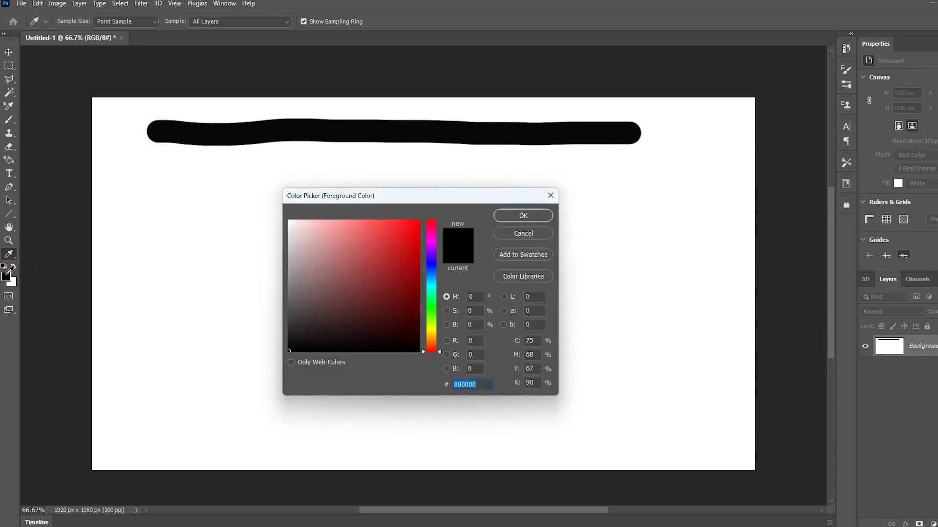
left_click(412, 226)
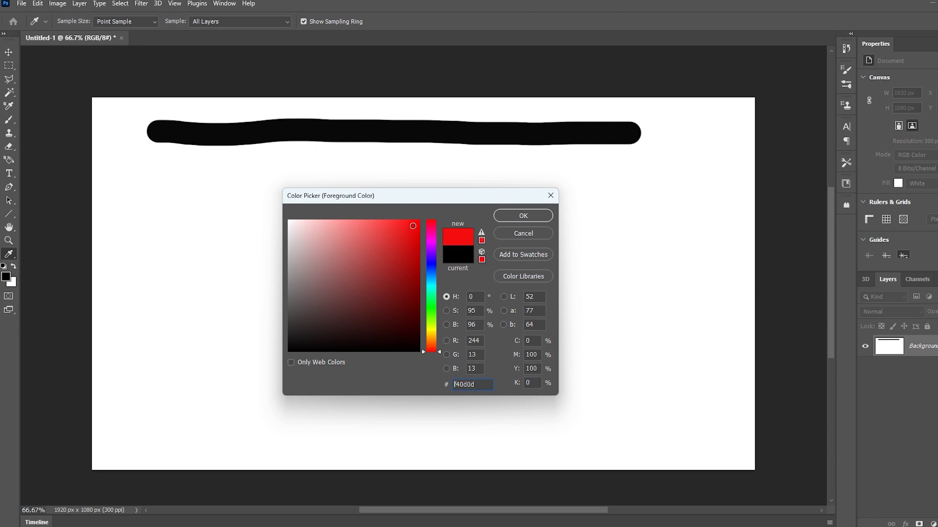
left_click(508, 216)
left_click_drag(156, 191, 667, 195)
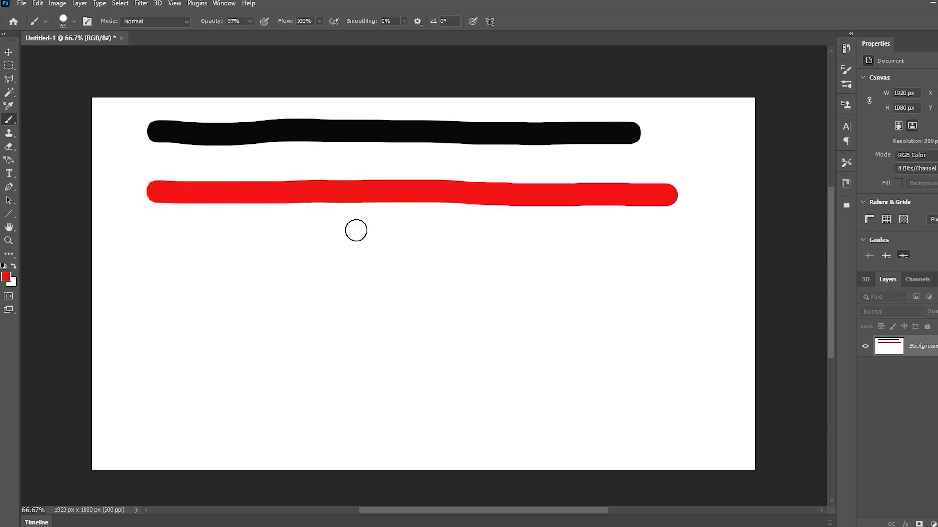
Change the foreground color to blue and paint a long horizontal stroke below the red one
left_click(6, 277)
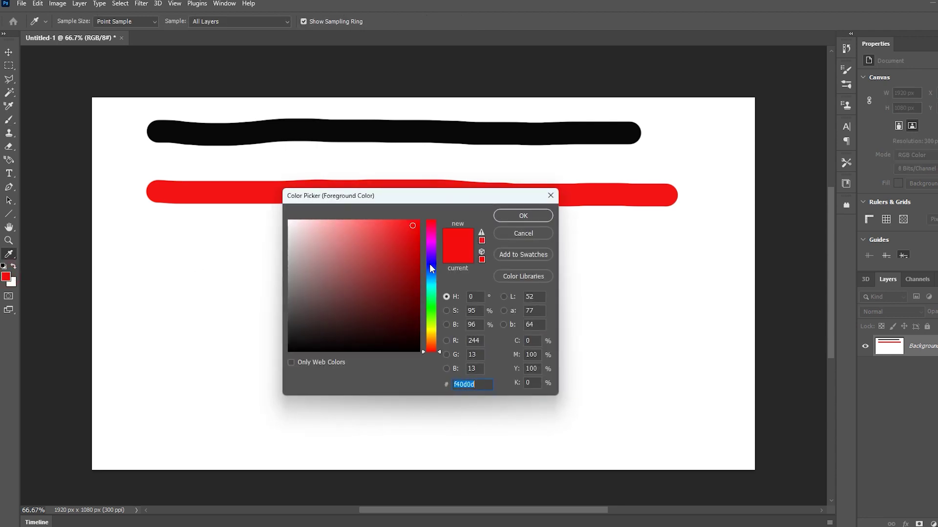
left_click(430, 268)
left_click(534, 216)
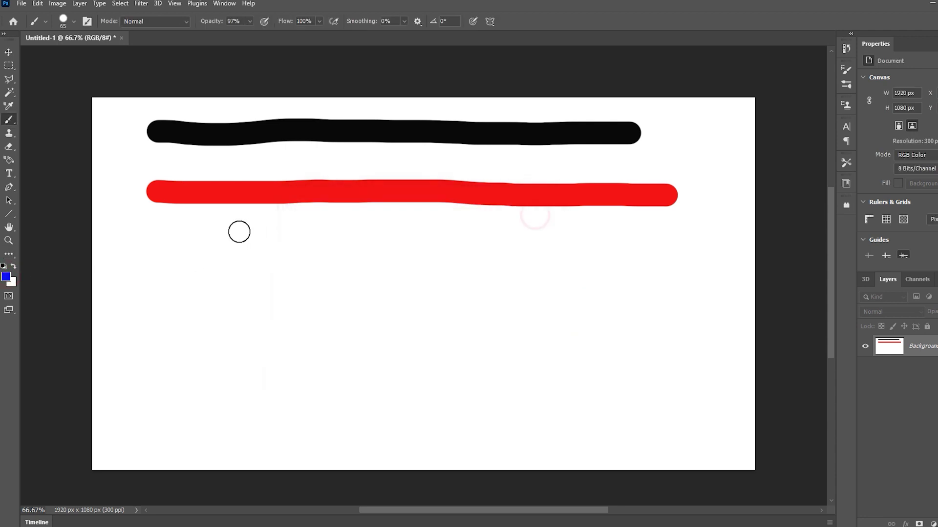
left_click_drag(161, 243, 652, 242)
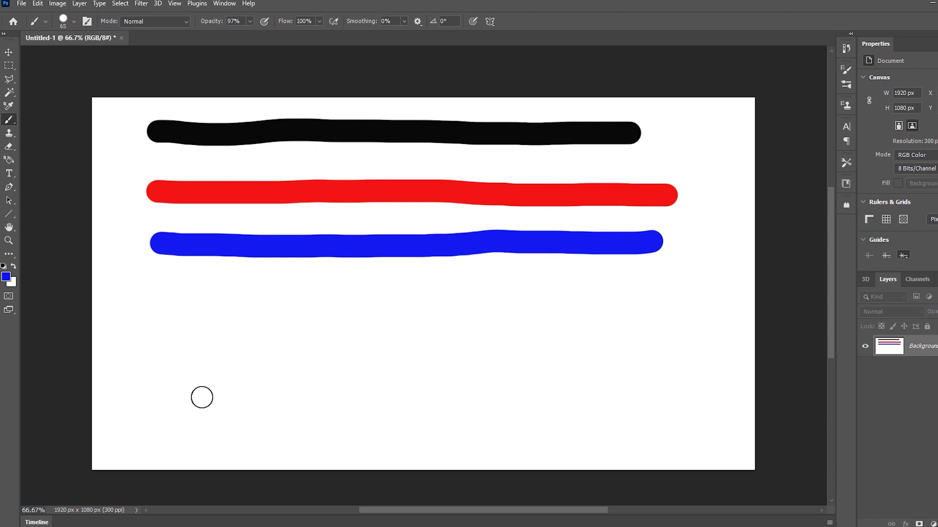
Sample black, red and blue from the existing strokes, painting a long matching stroke for each color in the canvas's lower half
key("alt")
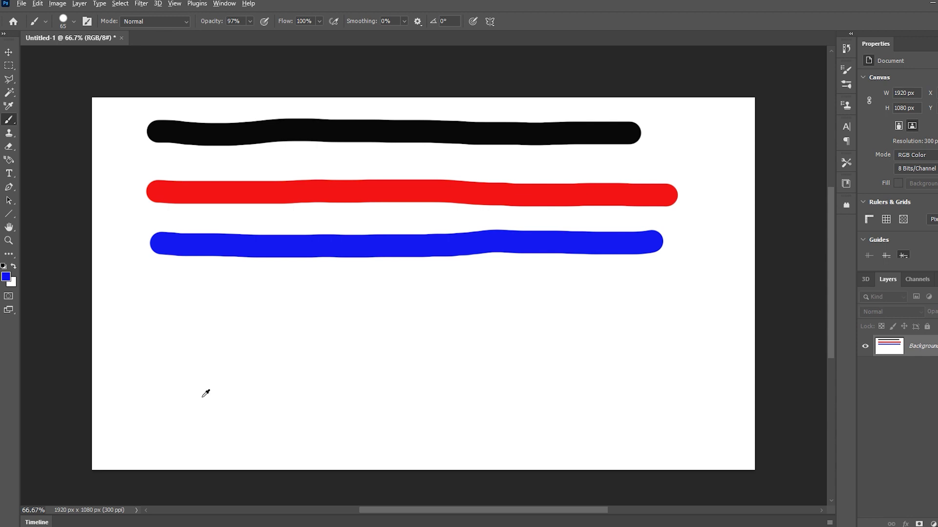
left_click(198, 135, "alt")
mouse_move(161, 308)
left_mouse_down()
mouse_move(440, 334)
mouse_move(646, 331)
left_mouse_up()
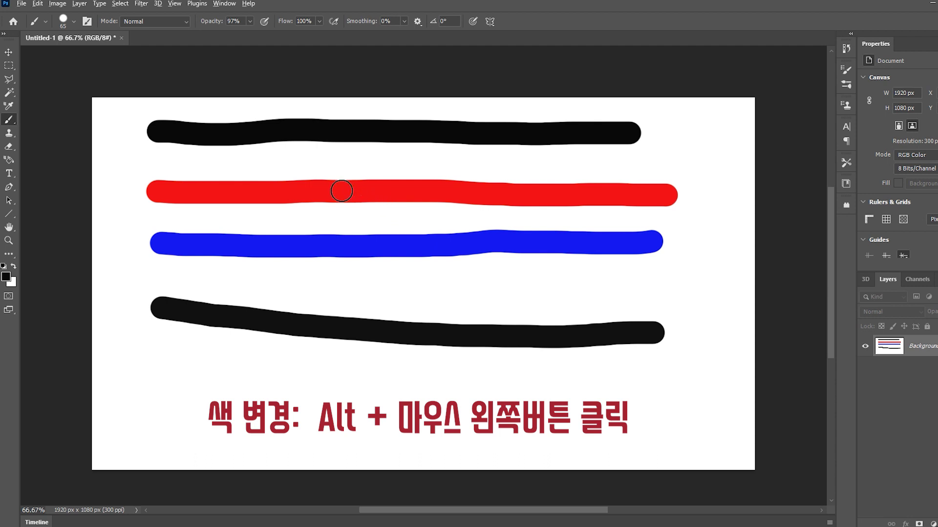
left_click(317, 190, "alt")
left_click_drag(176, 367, 643, 402)
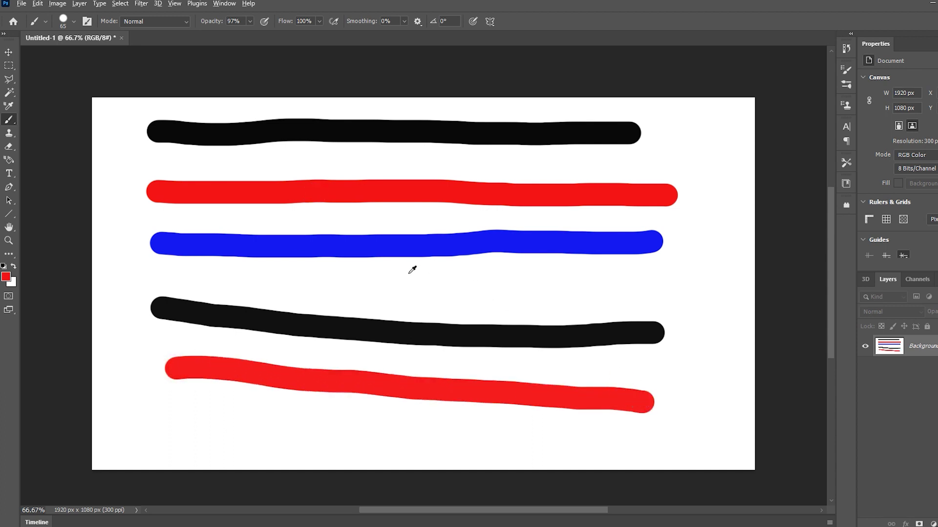
left_click(292, 246, "alt")
left_click_drag(204, 418, 532, 435)
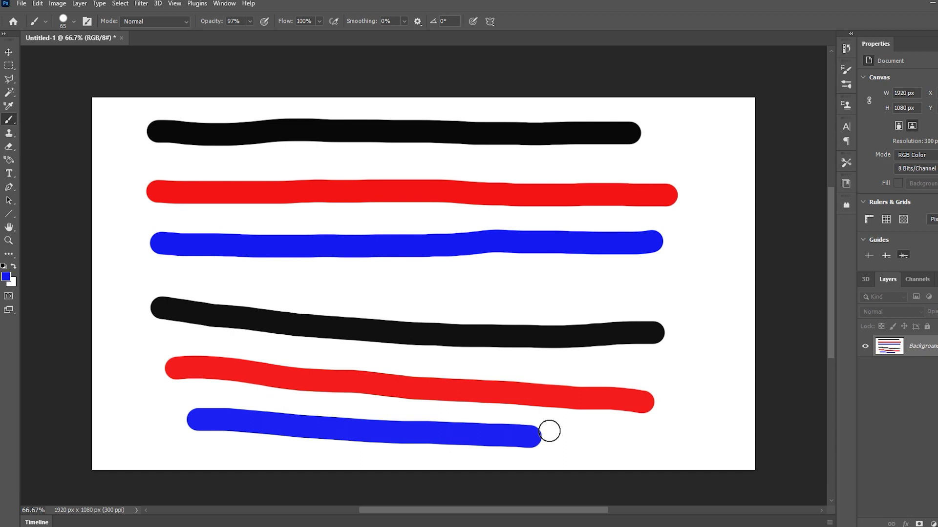
Browse the installed brush folders, including the dry media (드라이 재질) and special effects (특수 효과) brushes
left_click(73, 21)
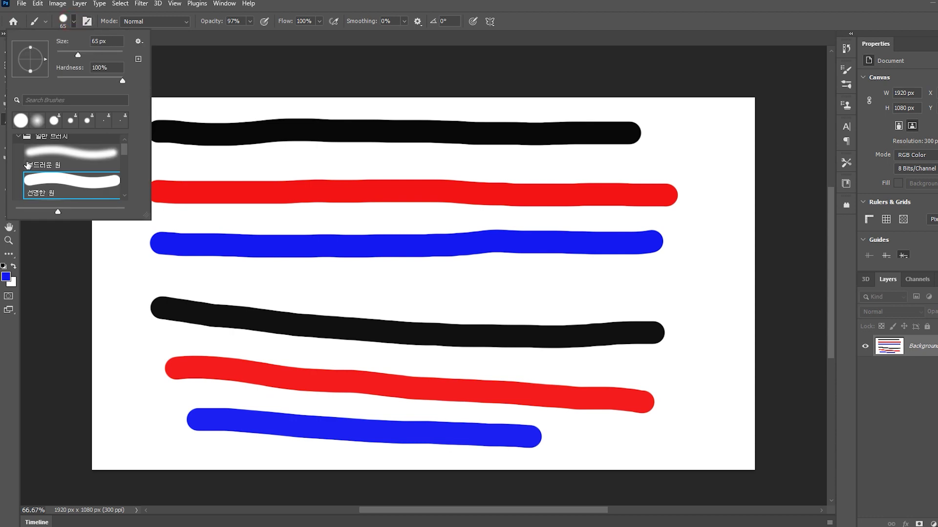
left_click(19, 141)
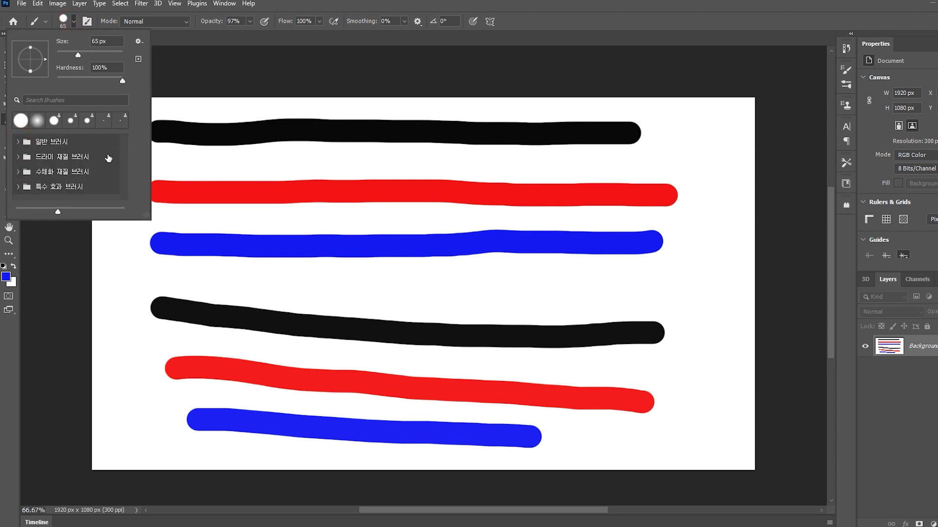
scroll(109, 161, "down", 2)
left_click(18, 156)
scroll(56, 162, "down", 2)
scroll(57, 159, "down", 6)
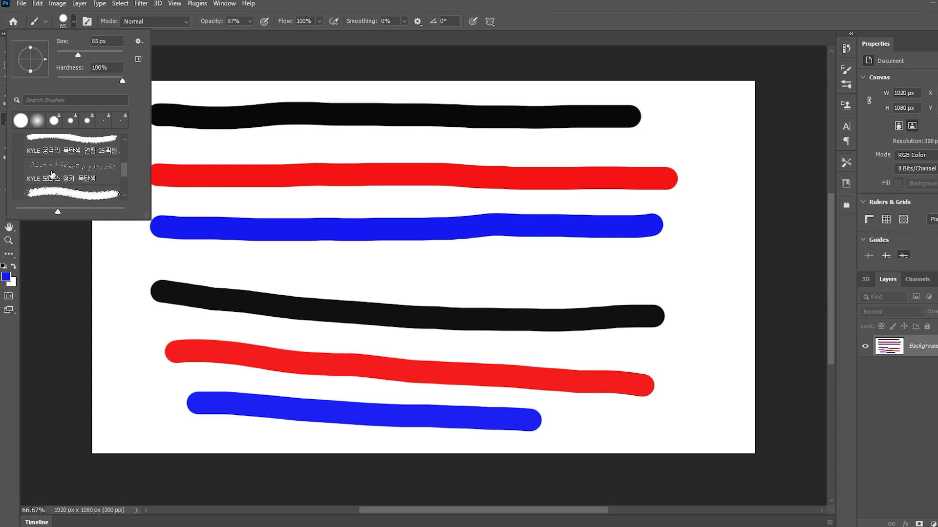
left_click(19, 193)
scroll(39, 171, "down", 3)
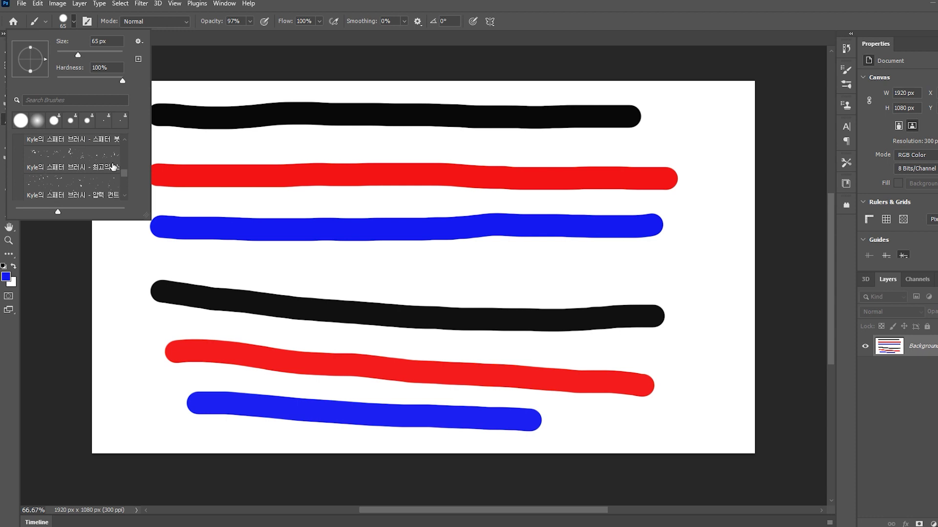
left_click(74, 22)
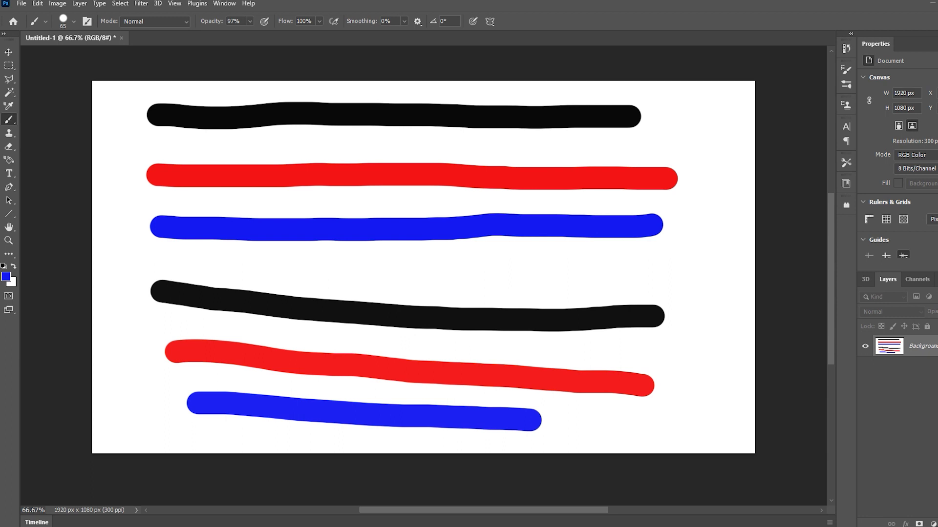
Switch to File Explorer and open the 노을진바다 image from the 3강 소스 folder in Photoshop as a separate document
key("alt+Tab")
left_click_drag(743, 148, 845, 171)
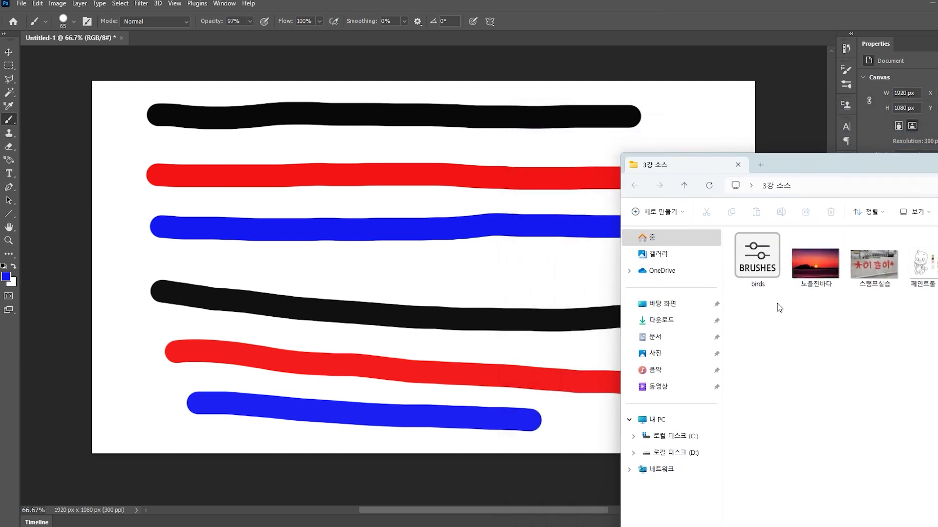
left_click_drag(823, 276, 168, 42)
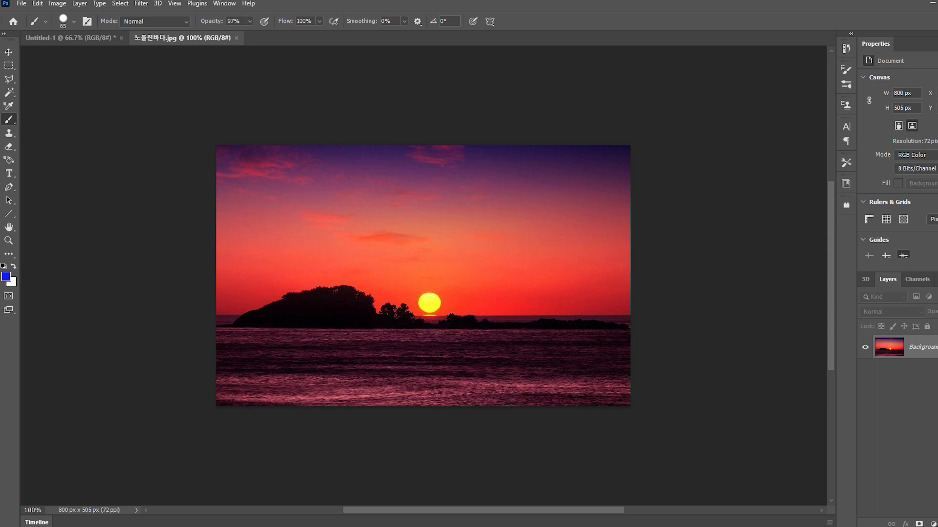
Return to the 3강 소스 folder in File Explorer and load the birds brush file into Photoshop
key("alt+Tab")
left_click_drag(937, 167, 841, 217)
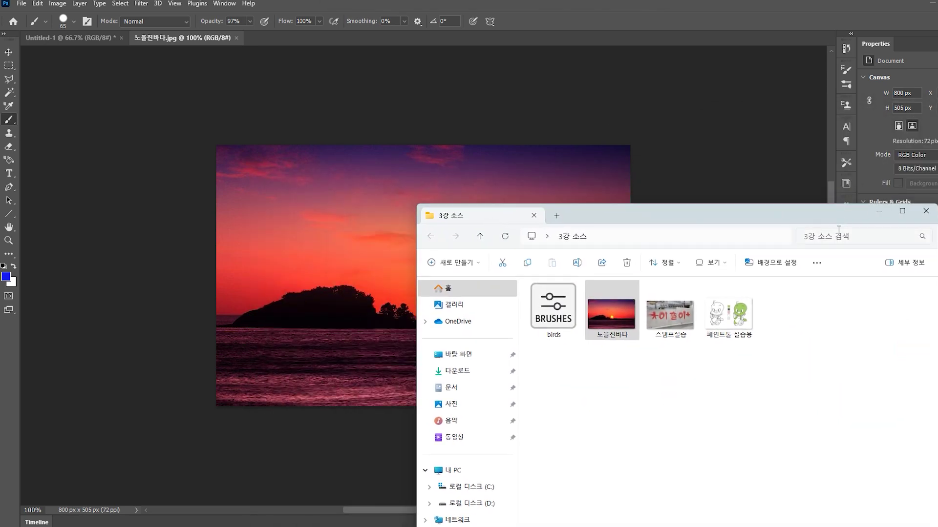
double_click(552, 314)
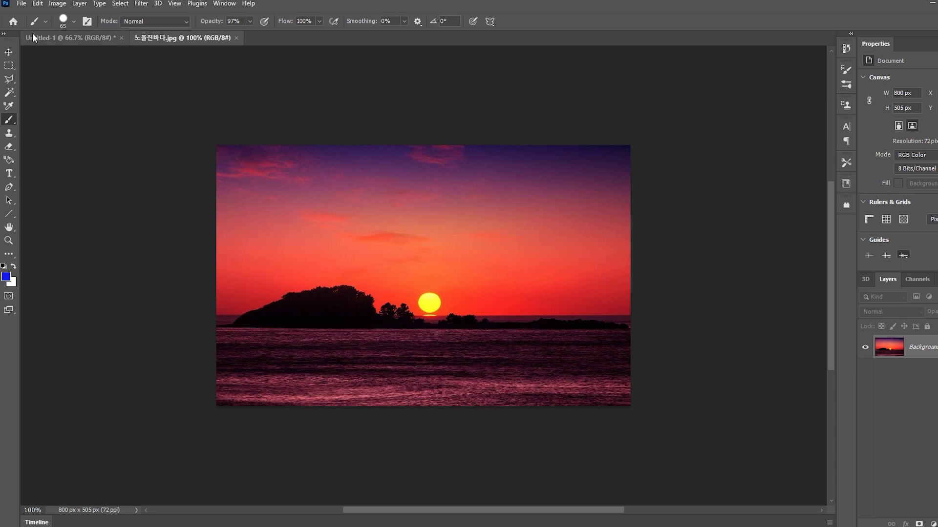
Collapse the dry media brush folder and select the Rave Stock Birds 1 brush from the birds folder
left_click(73, 22)
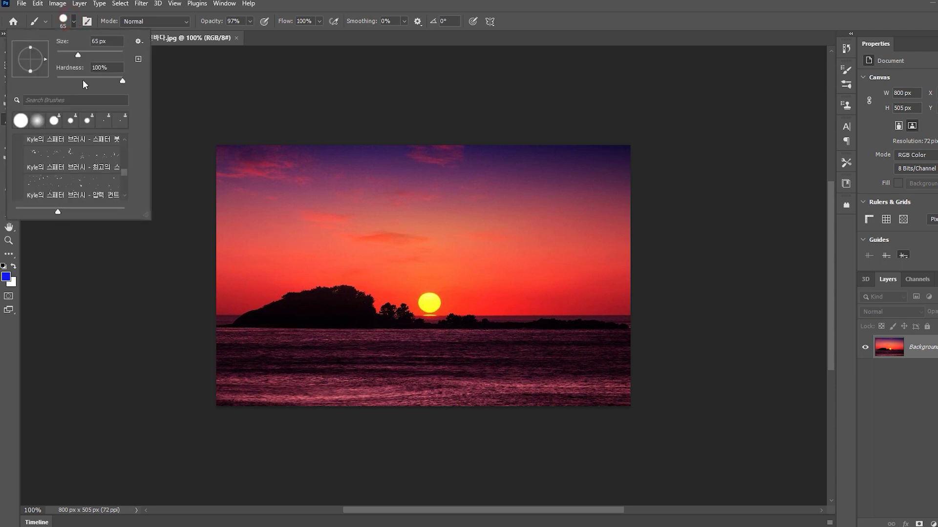
scroll(112, 179, "down", 3)
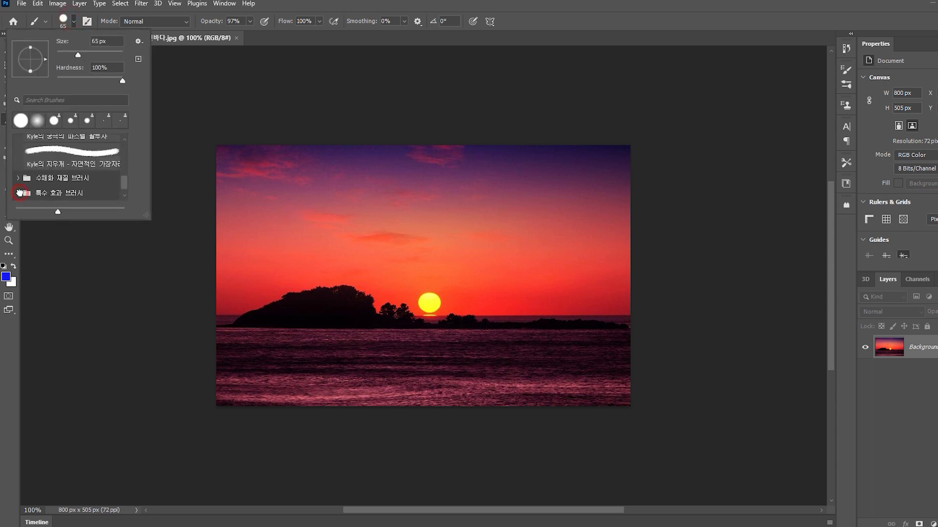
scroll(49, 172, "up", 4)
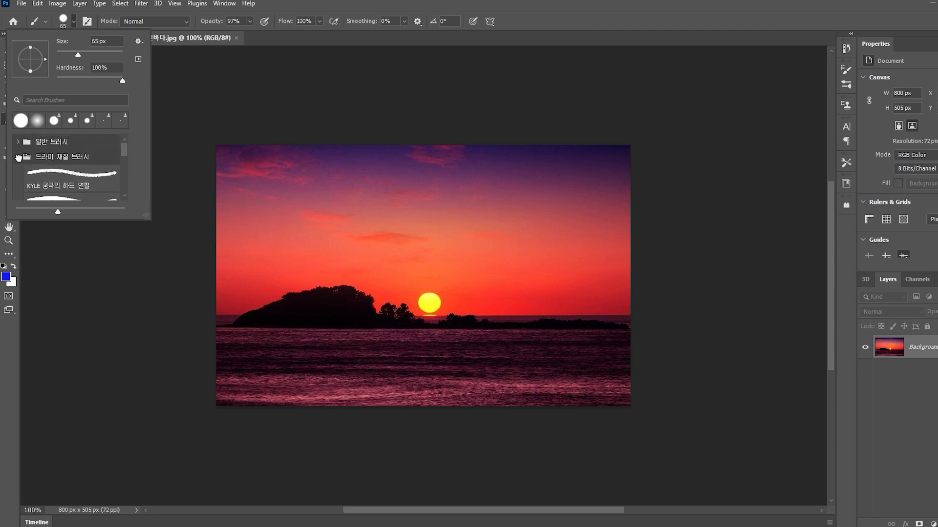
left_click(18, 156)
scroll(72, 145, "down", 1)
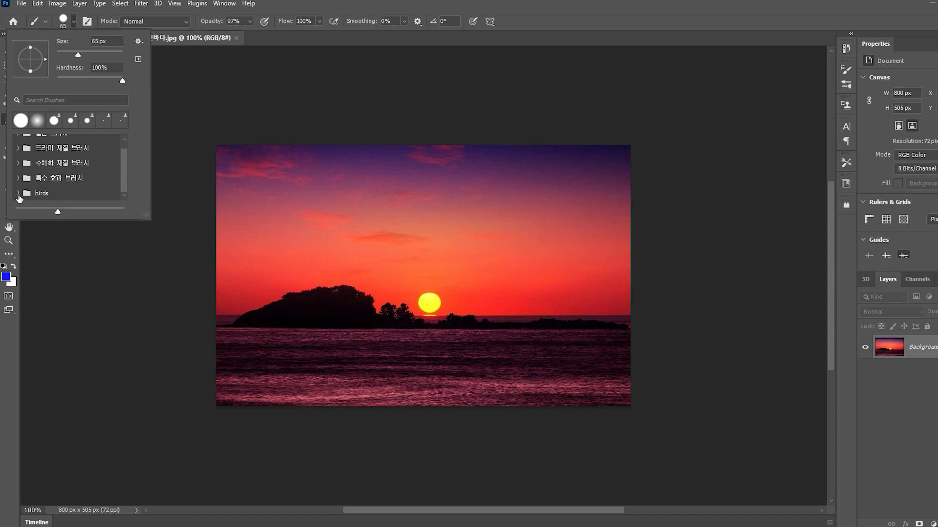
left_click(18, 193)
scroll(86, 166, "down", 5)
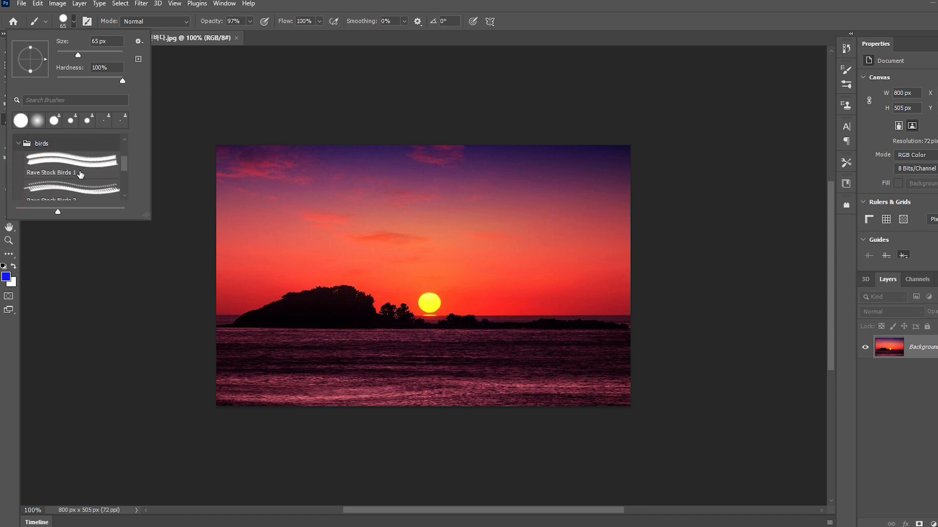
mouse_move(124, 179)
left_mouse_down()
mouse_move(123, 192)
mouse_move(125, 162)
left_mouse_up()
left_click(49, 177)
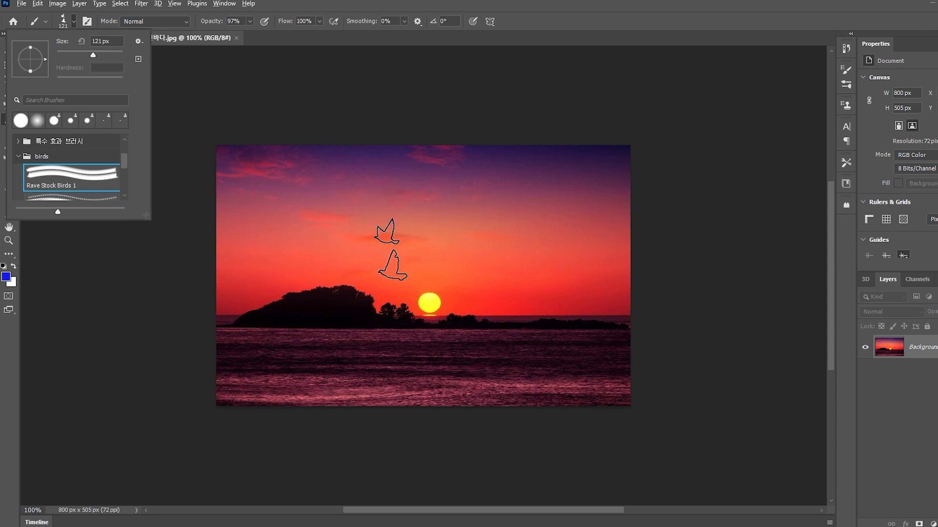
Reduce the Rave Stock Birds 1 brush size to 37 px
key("alt")
key("alt")
mouse_move(390, 249)
left_mouse_down()
mouse_move(412, 248)
mouse_move(359, 253)
mouse_move(369, 253)
left_mouse_up()
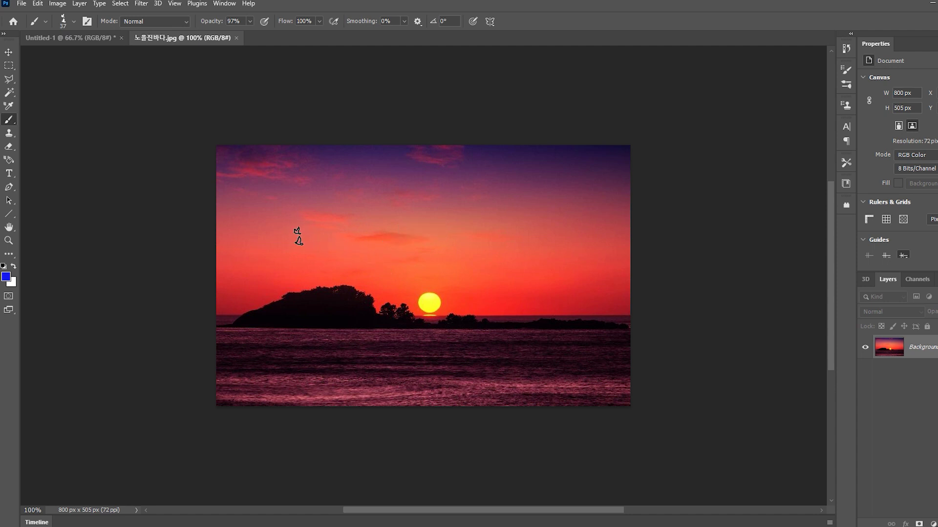
Try the blue bird brush with a long stroke across the sky and a single stamp, undoing each one
mouse_move(297, 236)
left_mouse_down()
mouse_move(502, 252)
mouse_move(616, 248)
left_mouse_up()
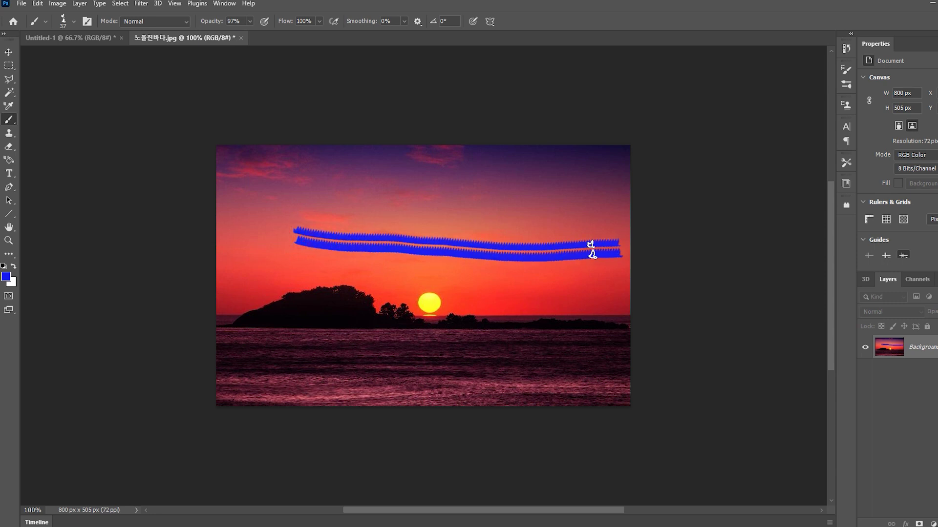
key("ctrl+z")
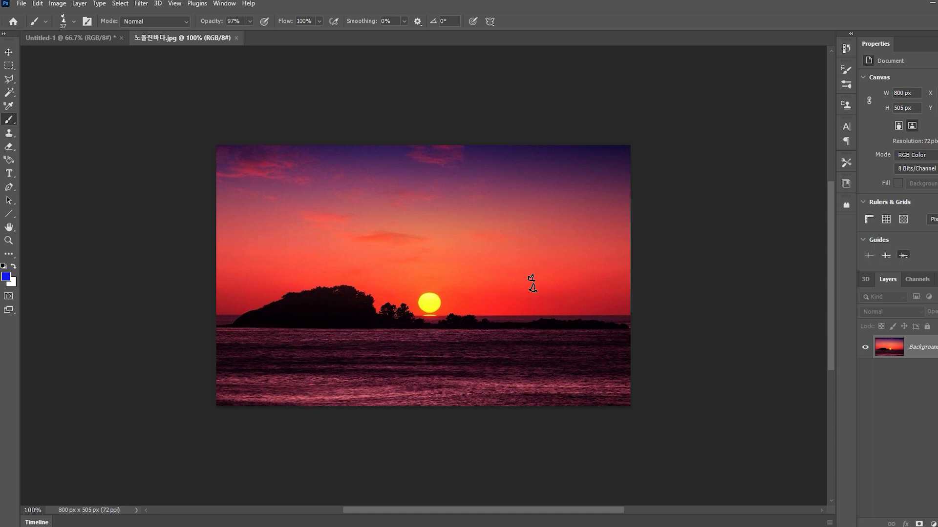
left_click(385, 262)
key("ctrl+z")
Set the foreground color to black and stamp the pair of birds once in the sky between the island and the sun
left_click(6, 277)
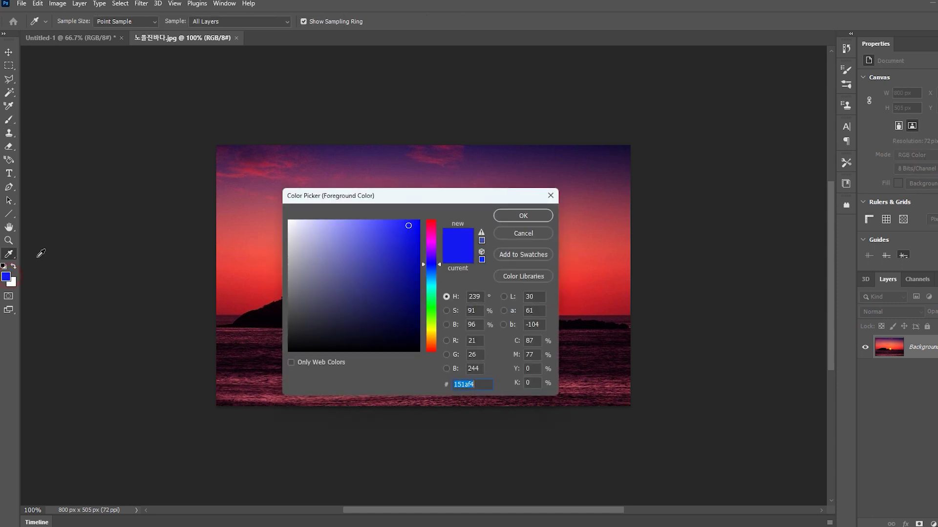
left_click(311, 342)
left_click(515, 218)
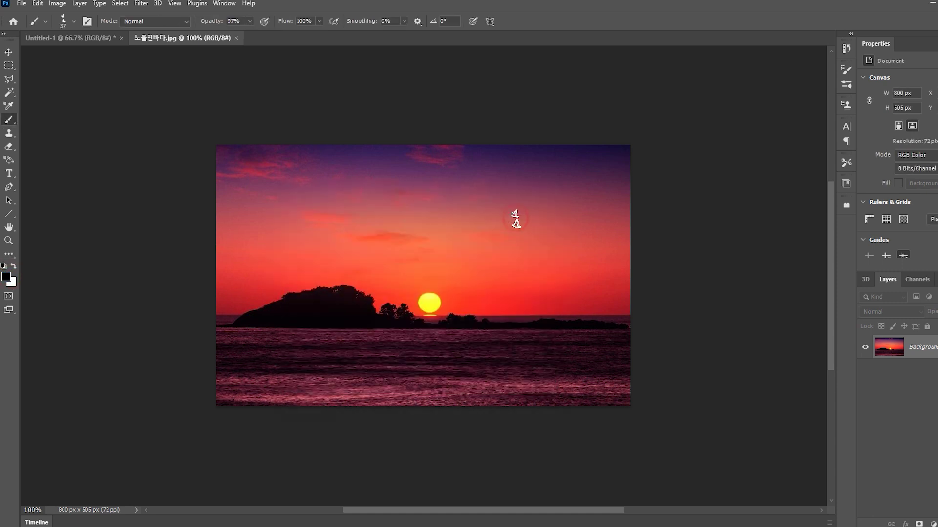
left_click(392, 273)
Select the Rave Stock Birds 2 brush, reduce its size to 71 px and stamp it once to the right of the sun
left_click(73, 21)
left_click(58, 196)
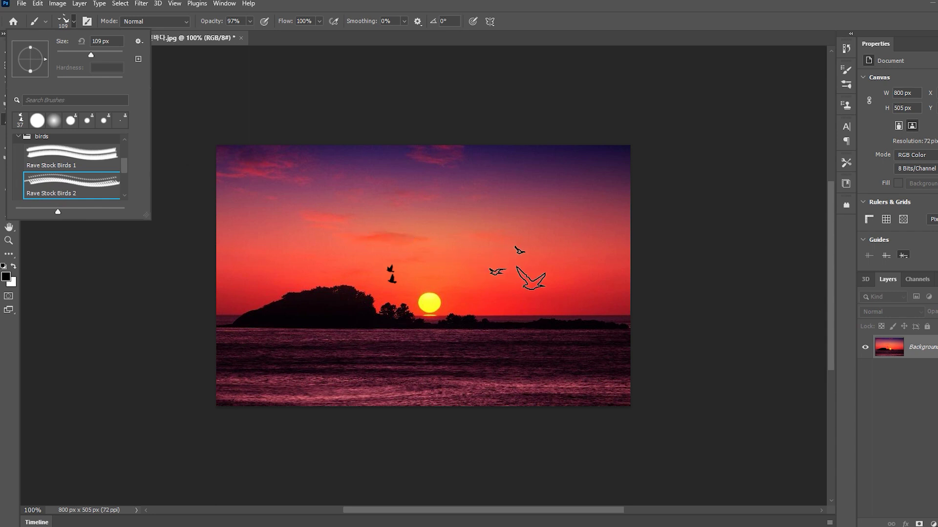
left_click(73, 21)
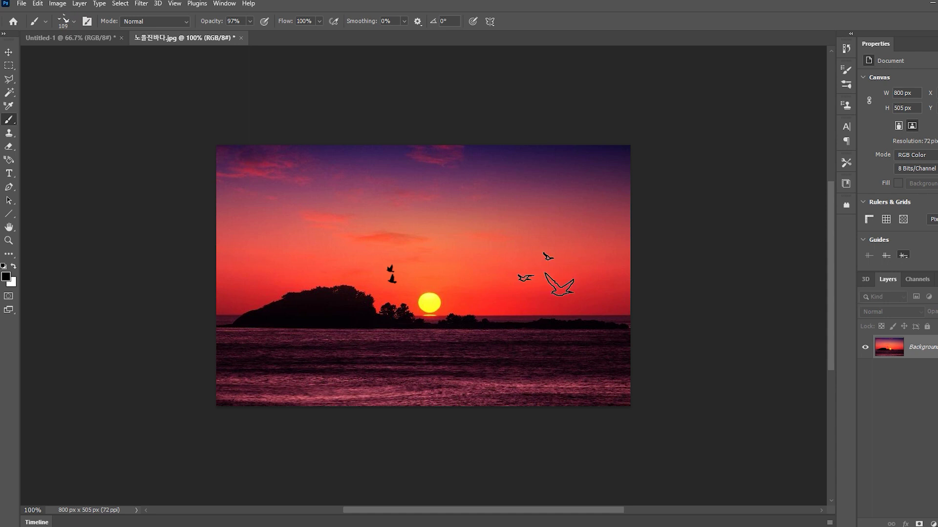
right_click(547, 274, "alt")
left_click_drag(549, 274, 535, 274)
left_click(522, 290)
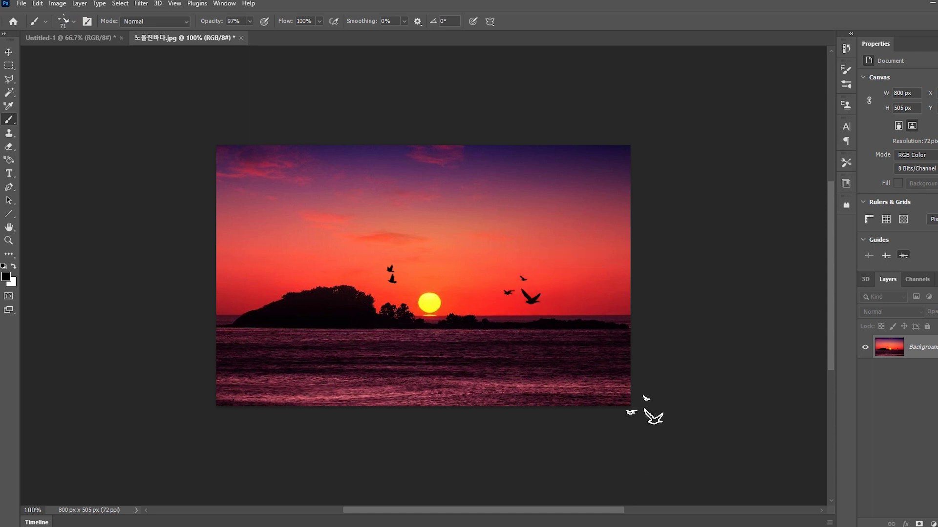
Select the Rave Stock Birds 3 brush, reduce its size to 83 px and stamp one bird near the image's right edge
left_click(73, 21)
scroll(72, 142, "down", 1)
left_click(64, 185)
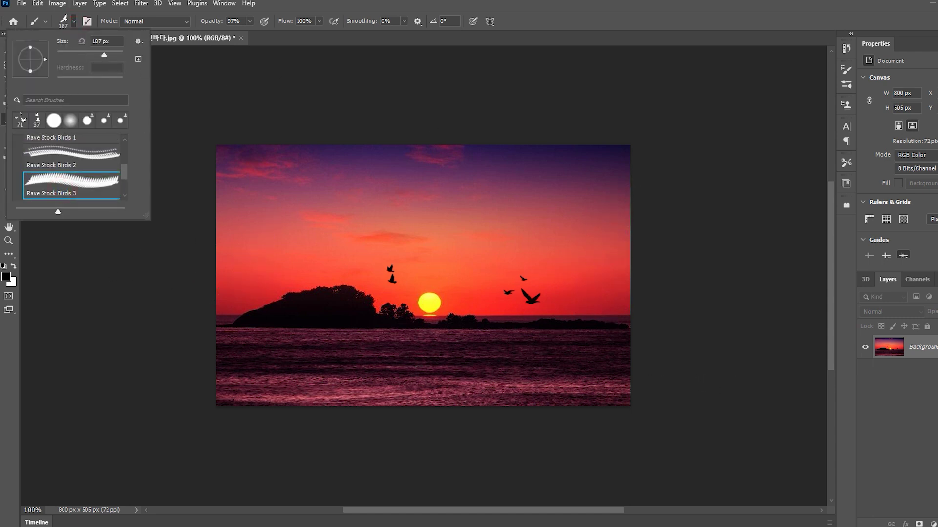
right_click(588, 281, "alt")
right_click(597, 279, "alt")
left_click(605, 230)
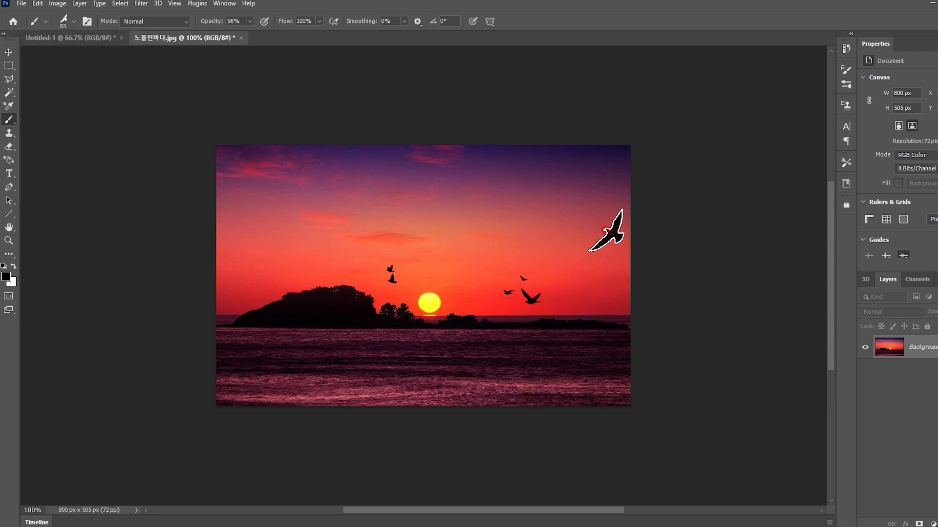
Select the Rave Stock Bird 5 brush, reduce its size and stamp one bird in the sky above the island's left end
left_click(74, 22)
scroll(58, 147, "down", 1)
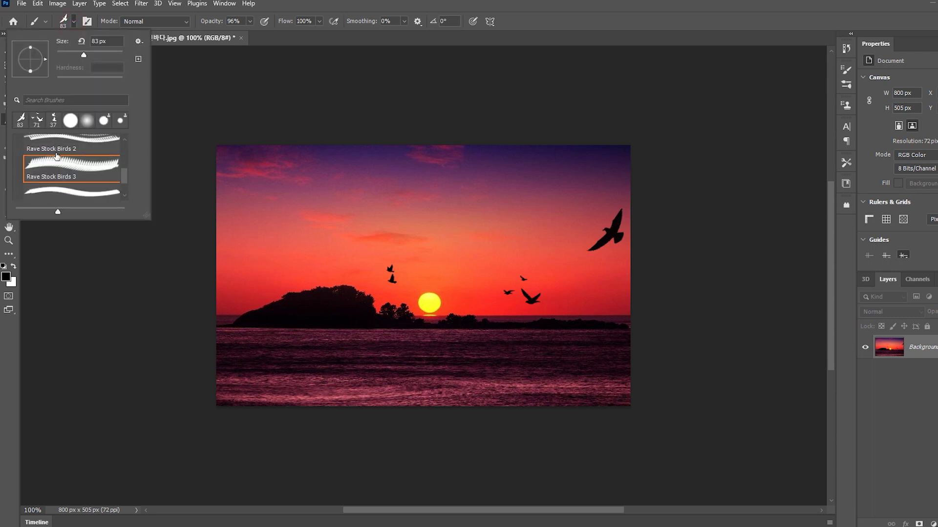
left_click(67, 192)
scroll(64, 184, "down", 1)
left_click(68, 184)
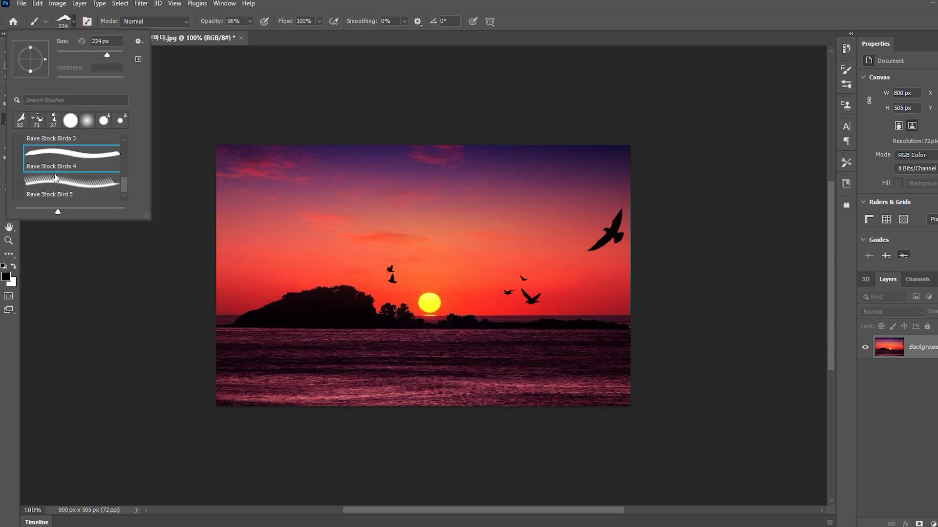
right_click(342, 249, "alt")
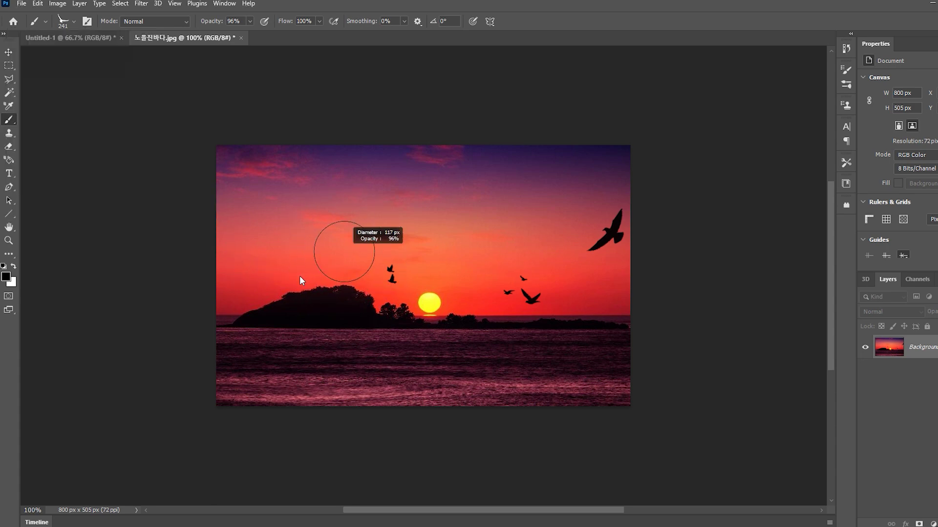
right_click(263, 269, "alt")
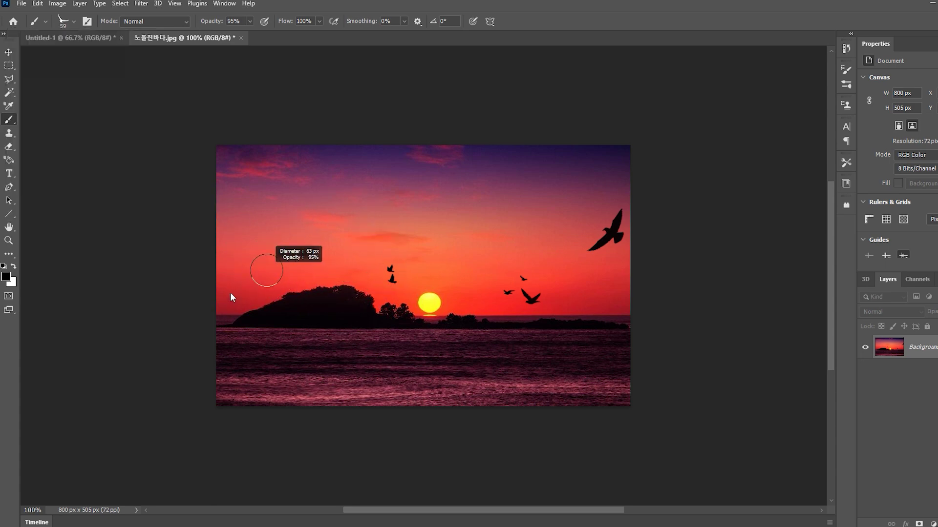
left_click(246, 278)
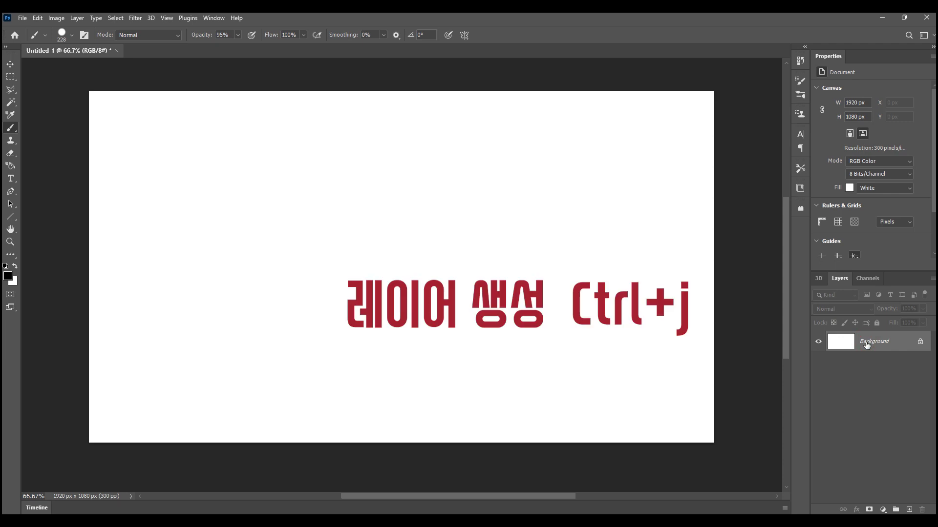
Duplicate the Background layer of the blank 1920 x 1080 document as a new layer
left_click_drag(867, 344, 866, 342)
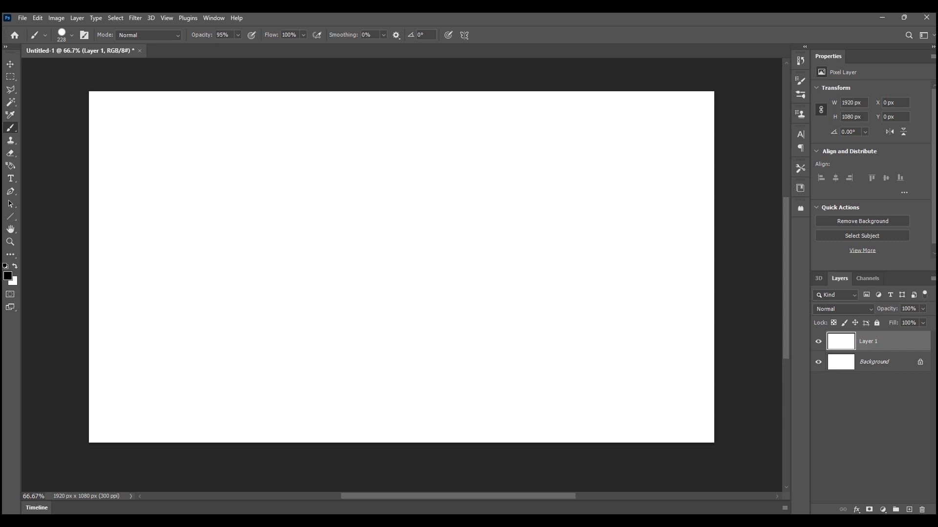
Paint a thick horizontal black stroke on the upper left of Layer 1 with the hard round brush at 228 px
left_click(11, 129)
left_click(11, 130)
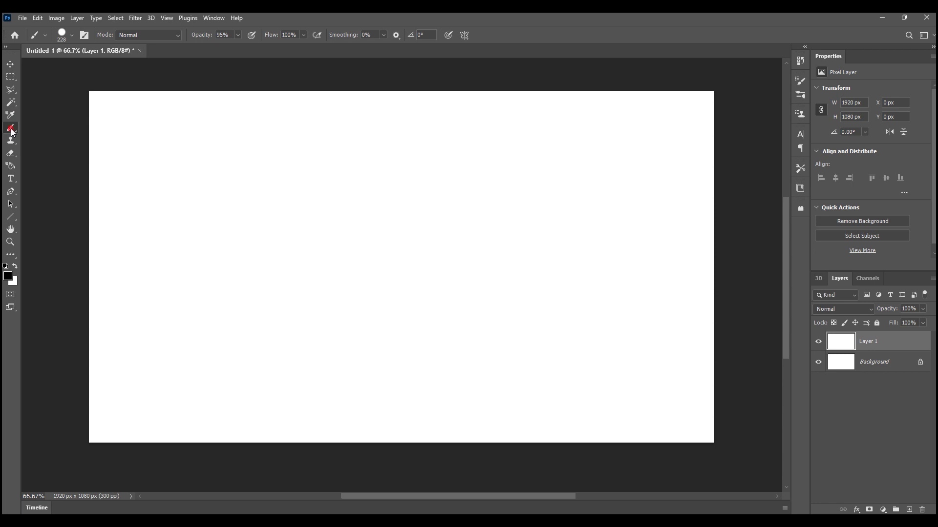
left_click(71, 35)
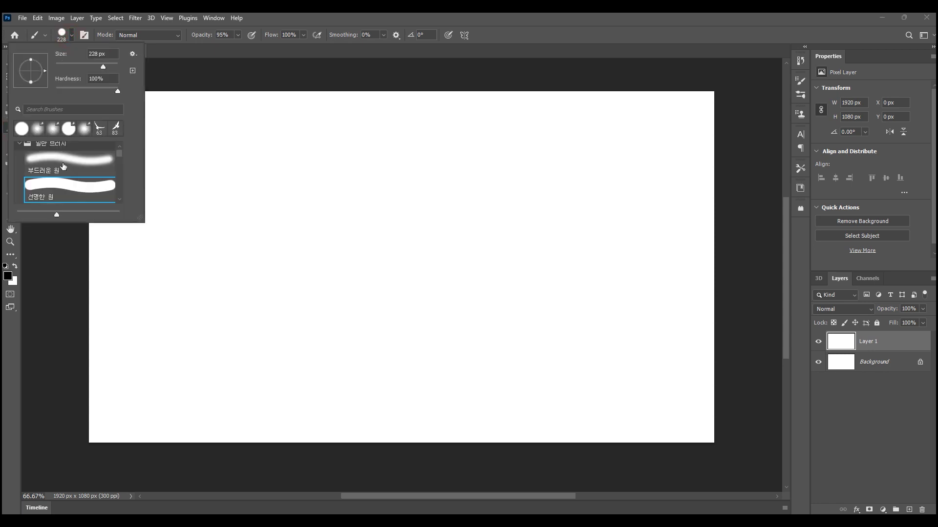
left_click(68, 186)
left_click(72, 35)
left_click_drag(176, 189, 336, 194)
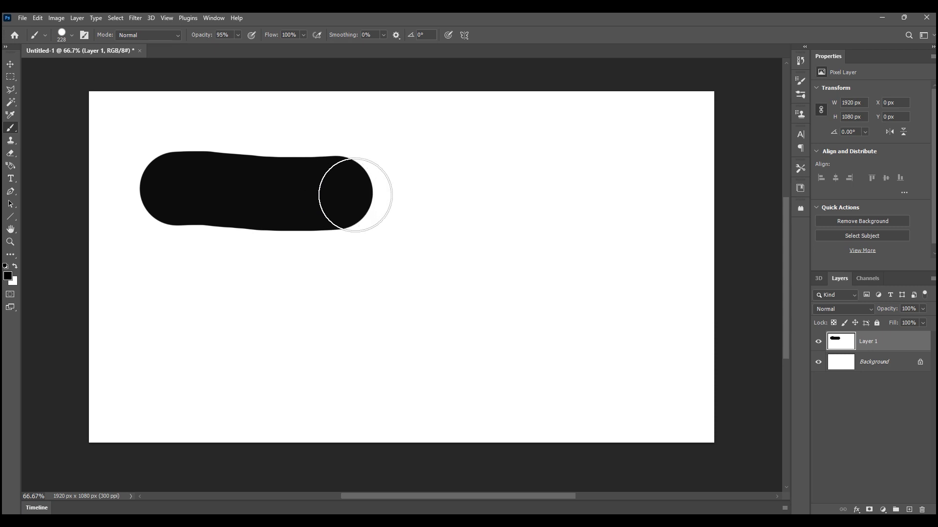
Switch to the Eraser and reduce its size to 243 px
left_click(12, 153)
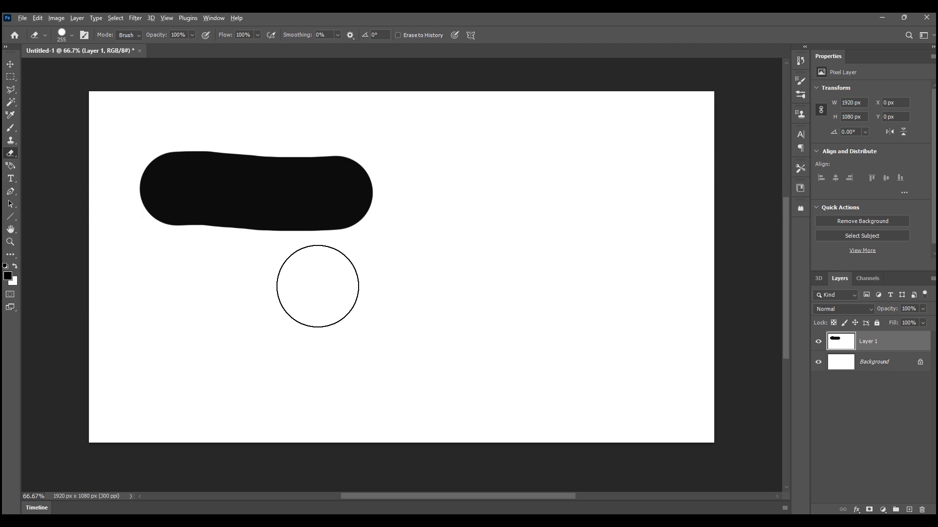
mouse_move(317, 286)
left_mouse_down()
mouse_move(304, 291)
mouse_move(320, 291)
mouse_move(313, 287)
left_mouse_up()
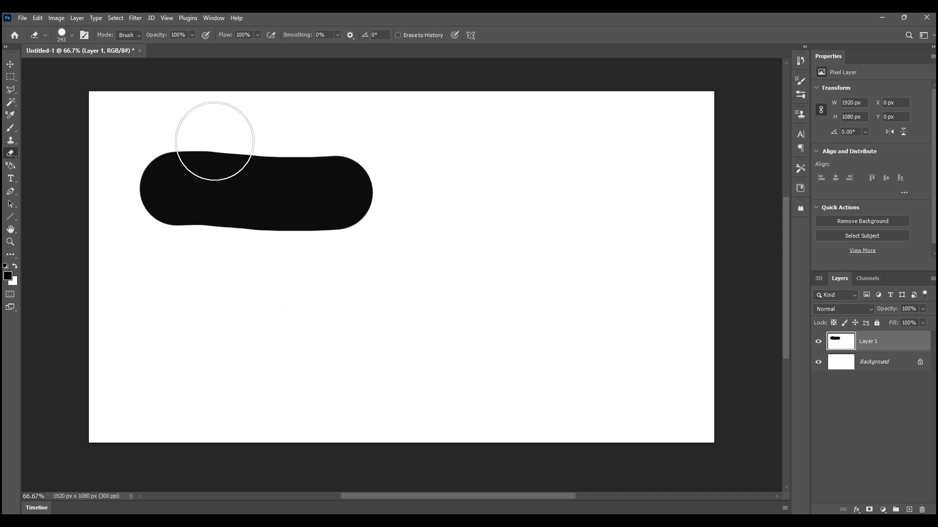
left_click(72, 35)
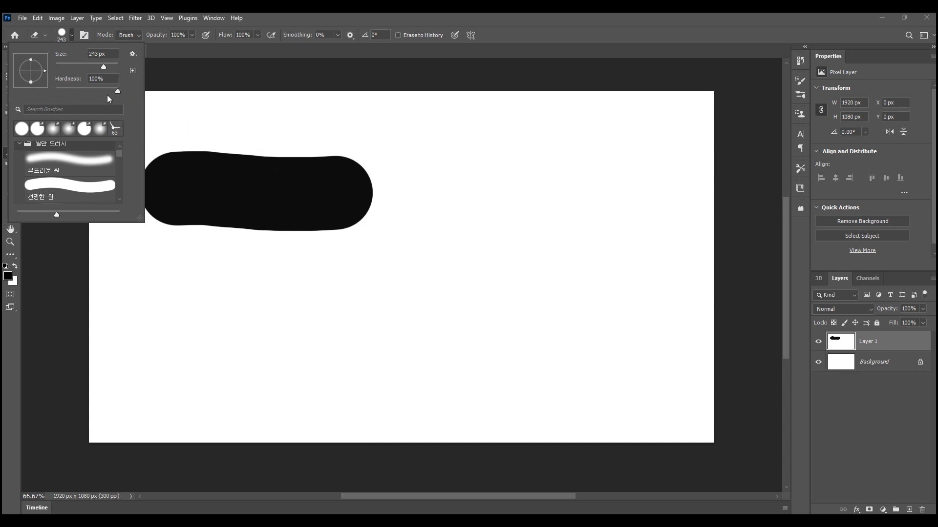
left_click(71, 33)
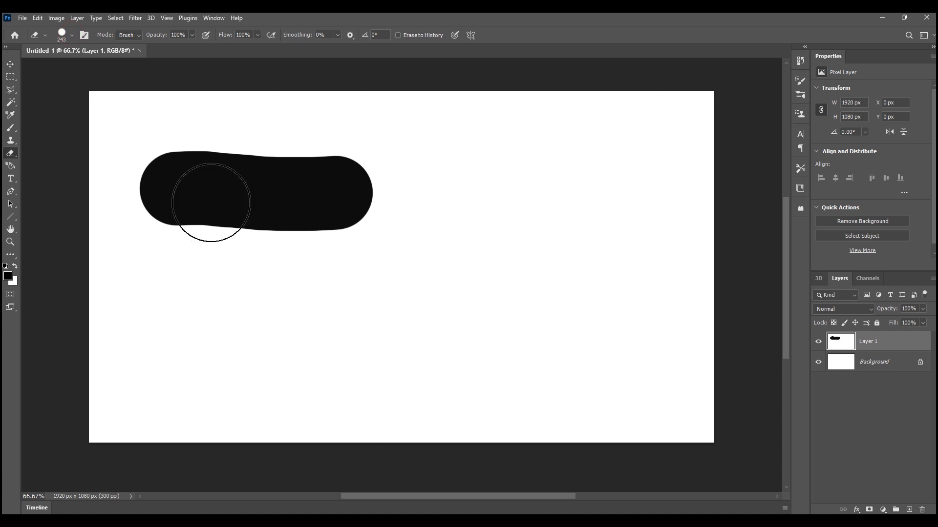
Erase the black stroke with the hard-edged eraser and undo the erasure
mouse_move(341, 278)
left_mouse_down()
mouse_move(240, 251)
mouse_move(211, 140)
mouse_move(163, 167)
left_mouse_up()
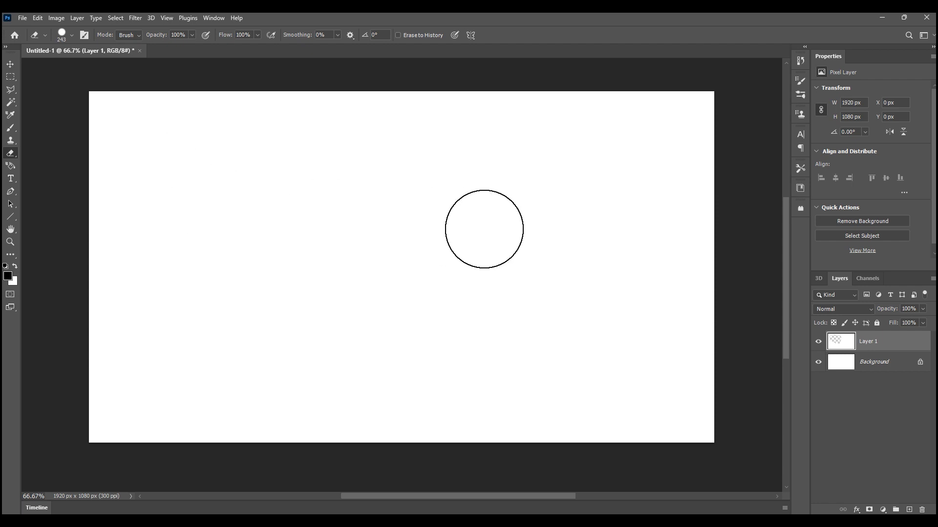
key("ctrl+z")
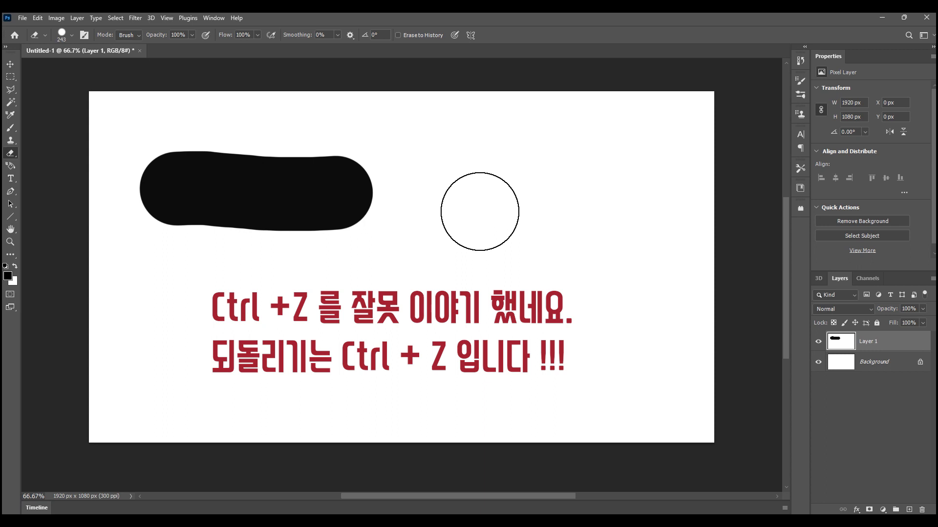
Lower the eraser's hardness and dab away the right end of the black stroke with a soft edge
left_click(72, 35)
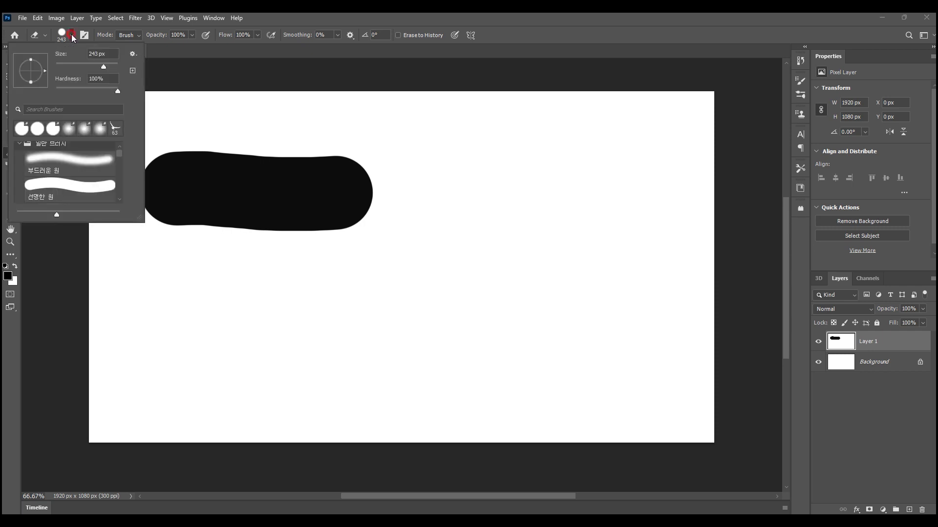
left_click_drag(118, 90, 68, 92)
left_click(73, 38)
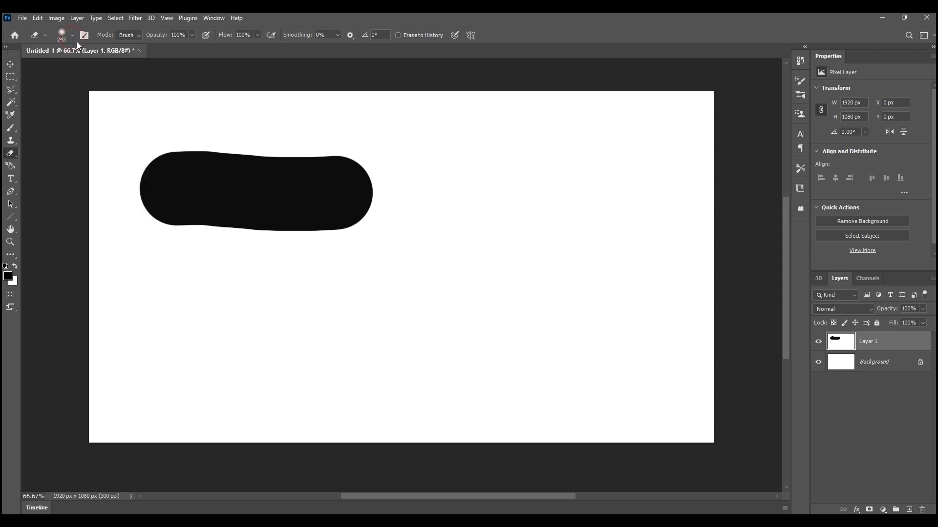
left_click(343, 217)
left_click(368, 198)
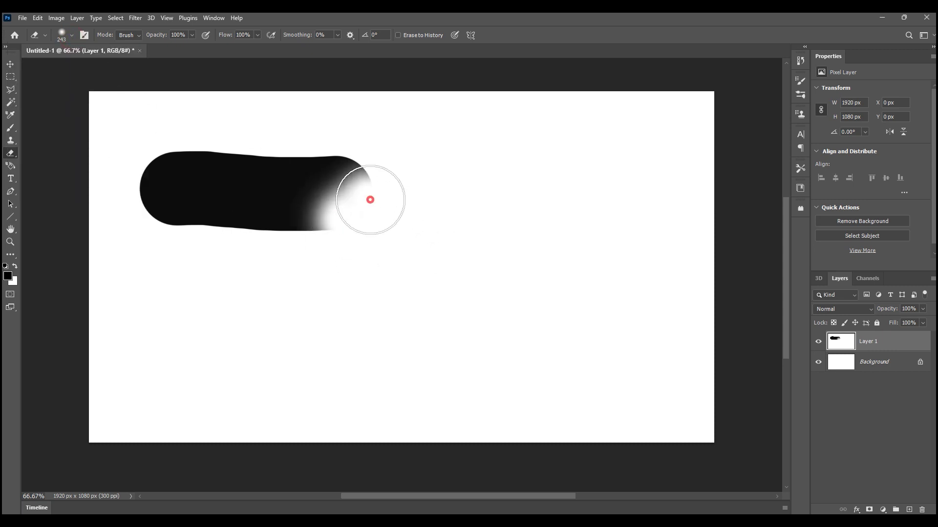
left_click(363, 174)
left_click(330, 147)
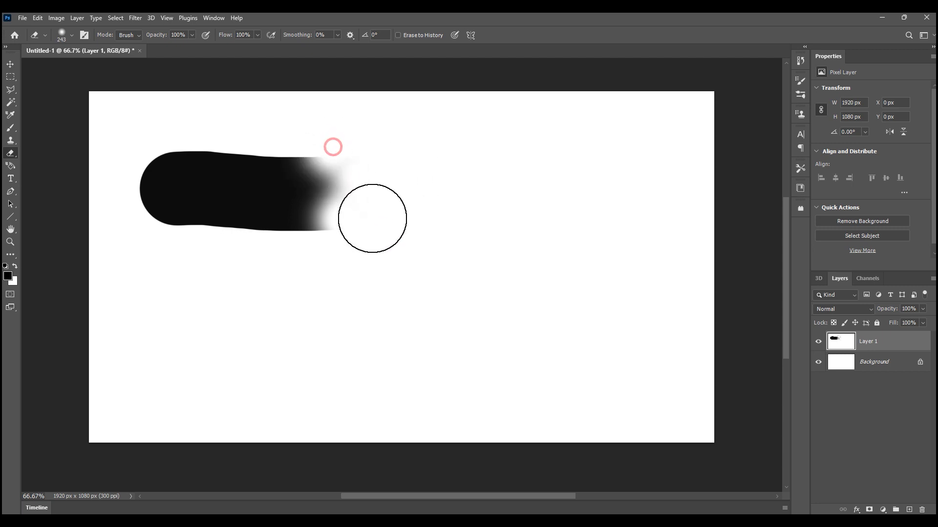
left_click(348, 193)
left_click(335, 237)
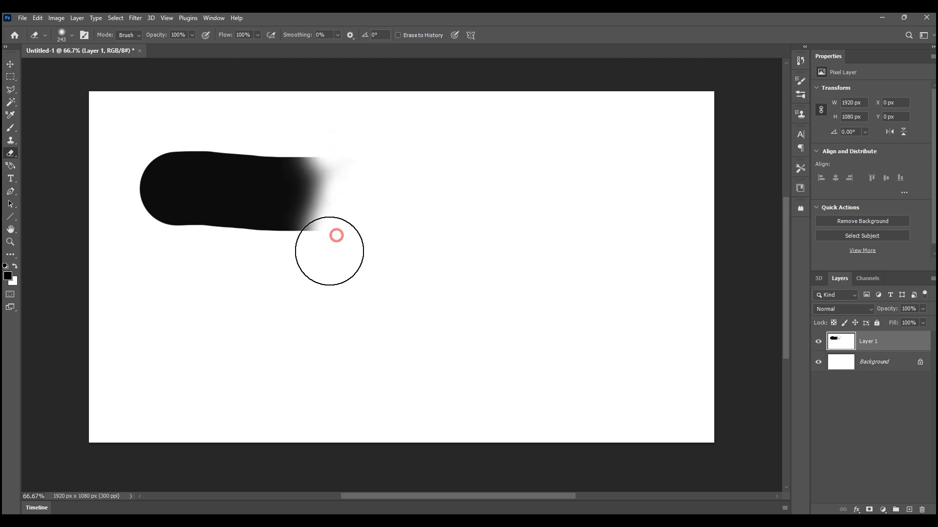
left_click(331, 163)
left_click(336, 222)
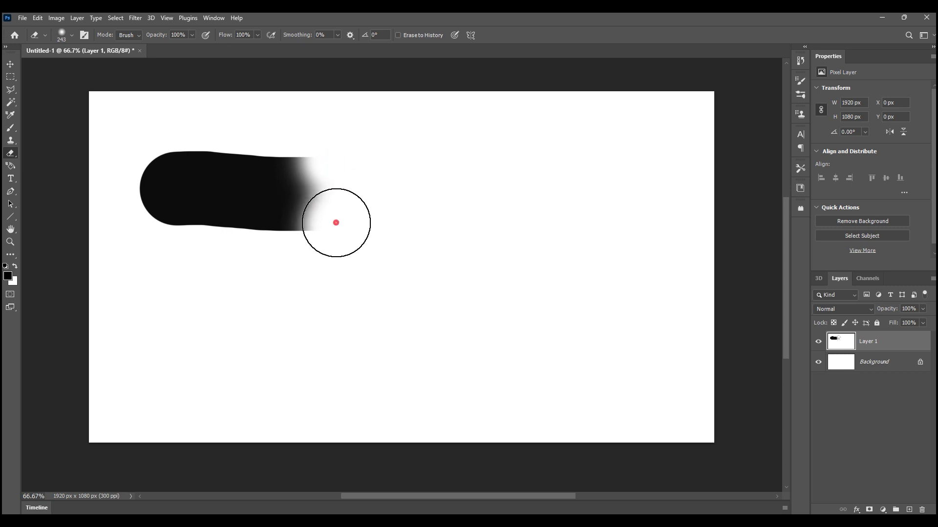
left_click(314, 249)
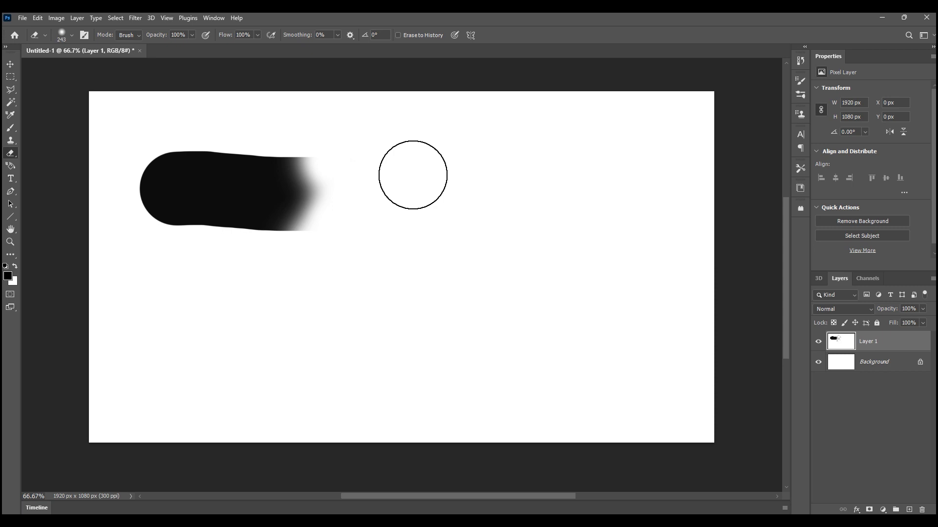
Round off the stroke's faded right end with soft eraser dabs along its lower, outer and upper edges
left_click(306, 259)
left_click(300, 256)
left_click(306, 244)
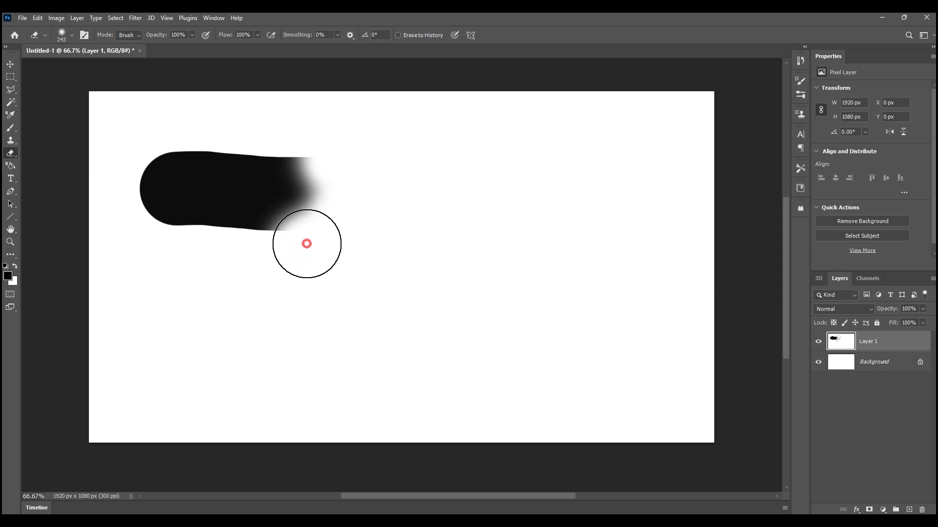
left_click(327, 219)
left_click(333, 200)
left_click(332, 172)
left_click(327, 152)
left_click(318, 136)
left_click(300, 135)
left_click(280, 130)
left_click(312, 138)
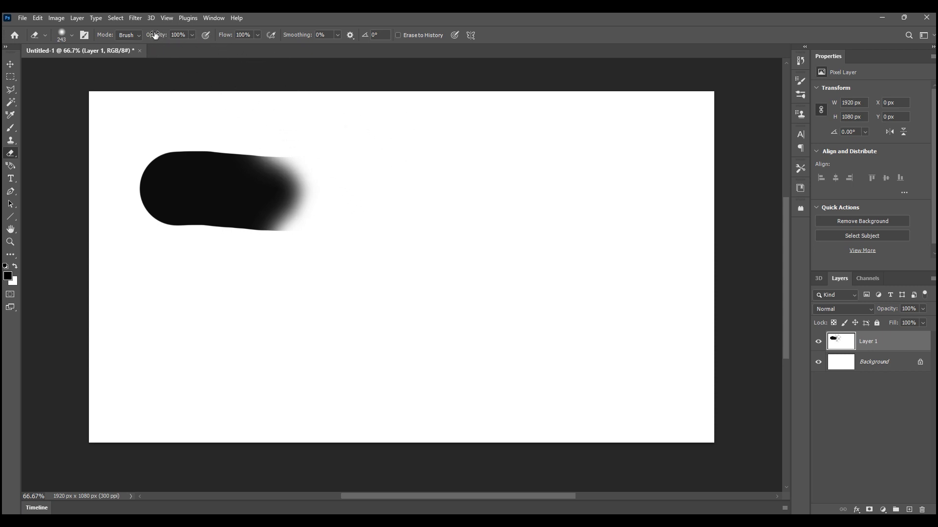
Set the eraser's opacity to 18% and fade the right part of the black stroke gradually into white
left_click(192, 35)
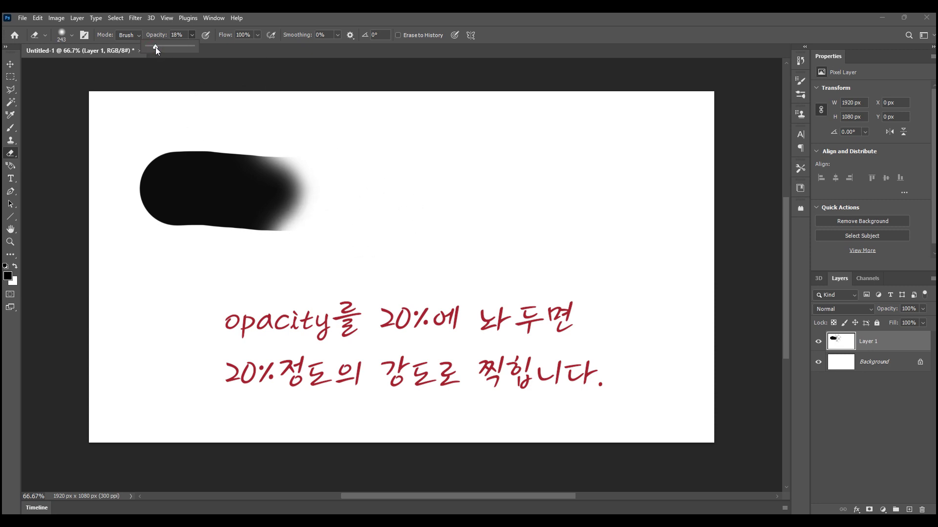
mouse_move(287, 257)
left_mouse_down()
mouse_move(315, 214)
mouse_move(308, 194)
mouse_move(288, 186)
mouse_move(284, 166)
mouse_move(268, 163)
mouse_move(301, 157)
mouse_move(290, 142)
mouse_move(265, 138)
mouse_move(315, 163)
mouse_move(305, 208)
mouse_move(272, 245)
mouse_move(213, 265)
mouse_move(265, 250)
mouse_move(280, 189)
mouse_move(303, 167)
mouse_move(301, 135)
mouse_move(218, 121)
mouse_move(303, 157)
mouse_move(294, 237)
left_mouse_up()
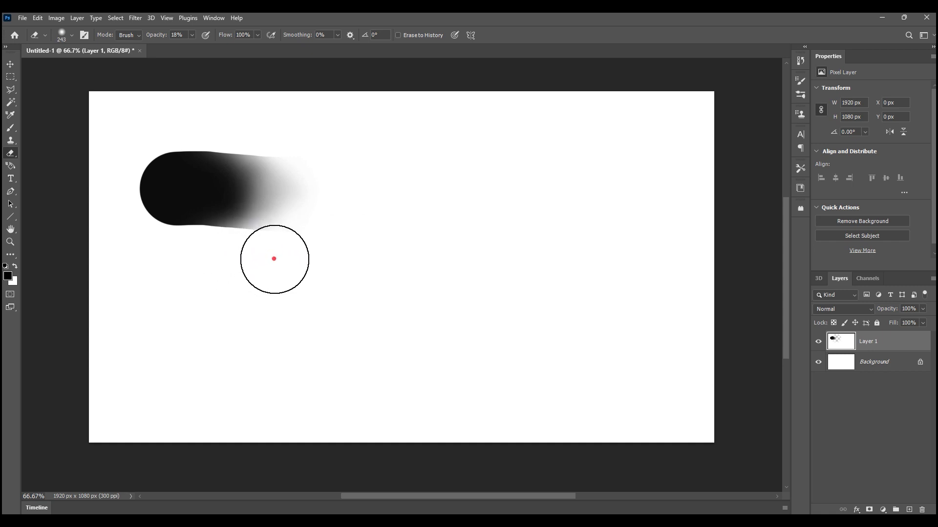
mouse_move(262, 262)
left_mouse_down()
mouse_move(224, 258)
mouse_move(329, 254)
left_mouse_up()
mouse_move(327, 140)
left_mouse_down()
mouse_move(231, 125)
mouse_move(280, 134)
mouse_move(365, 183)
left_mouse_up()
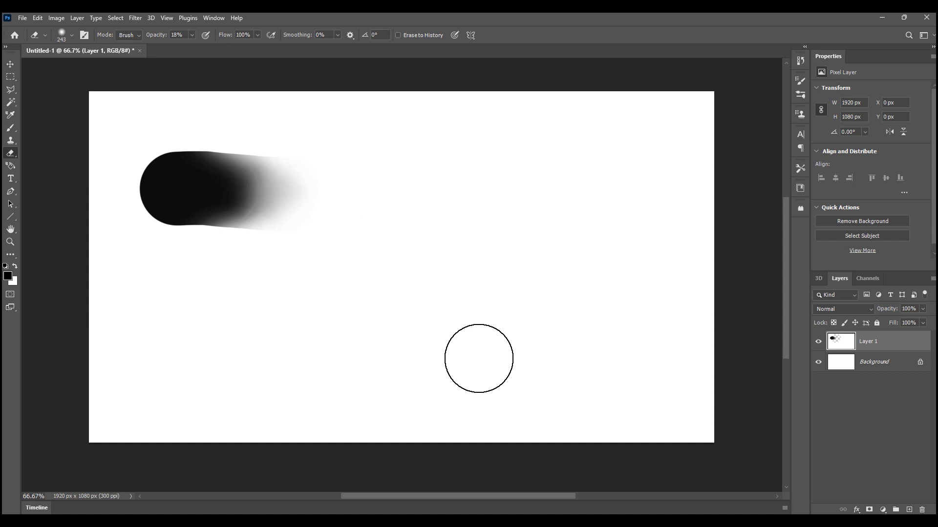
Open 스탬프실습.jpg from the 3강 소스 folder as a separate document
key("l")
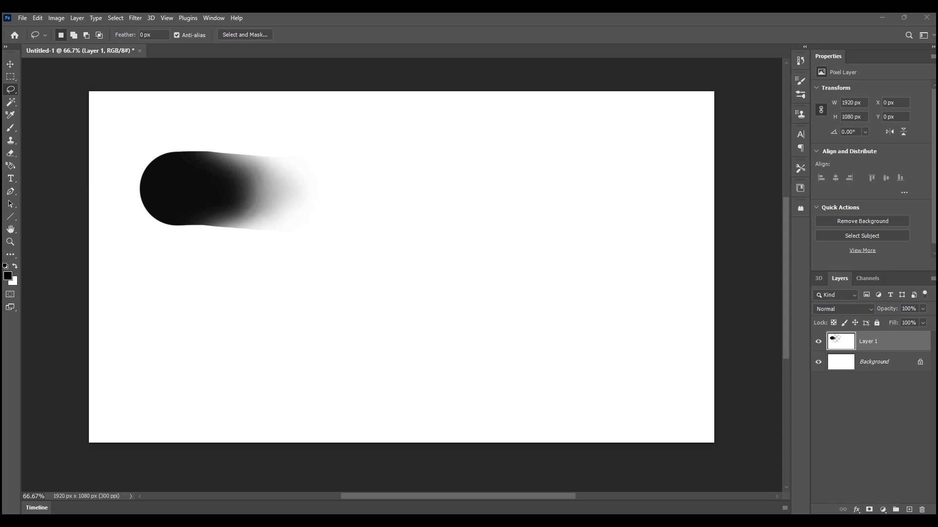
key("alt+Tab")
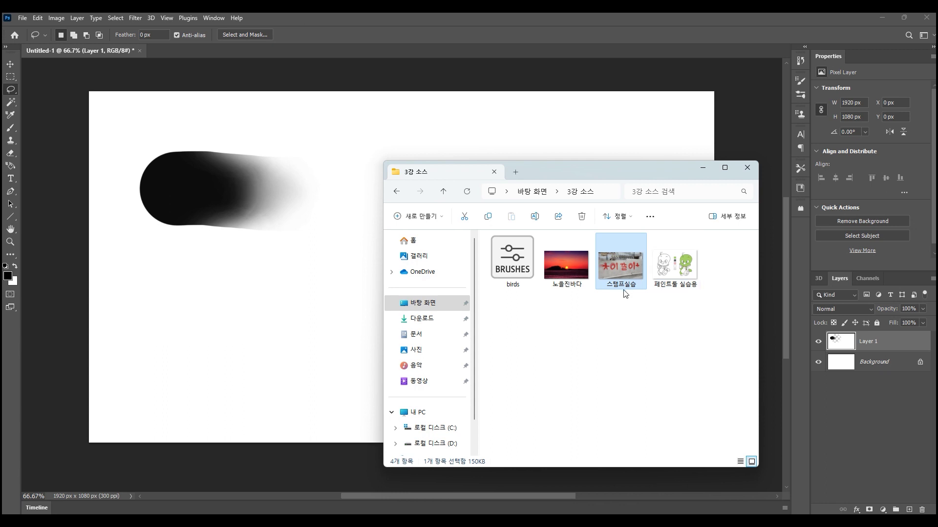
left_click_drag(619, 266, 180, 52)
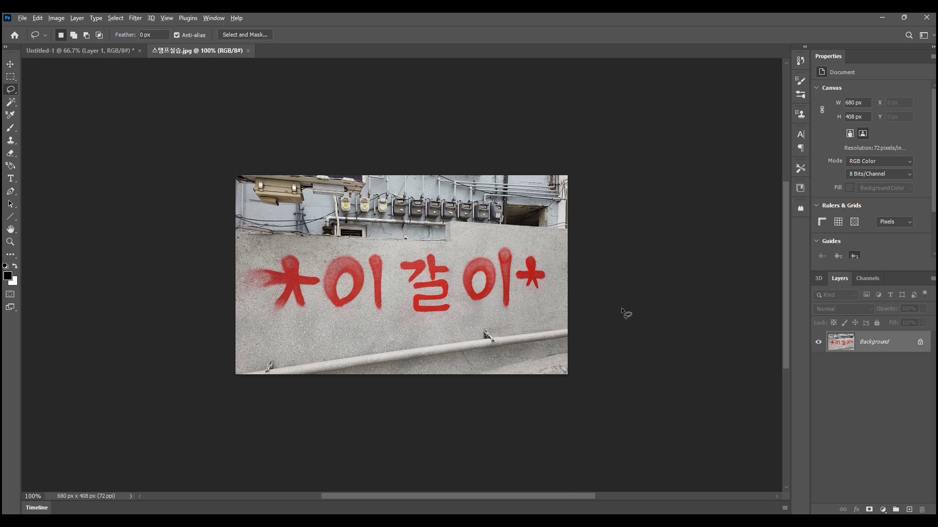
Draw a freehand Lasso selection closely around all the red graffiti on the wall
key("ctrl+plus")
scroll(623, 311, "up", 2)
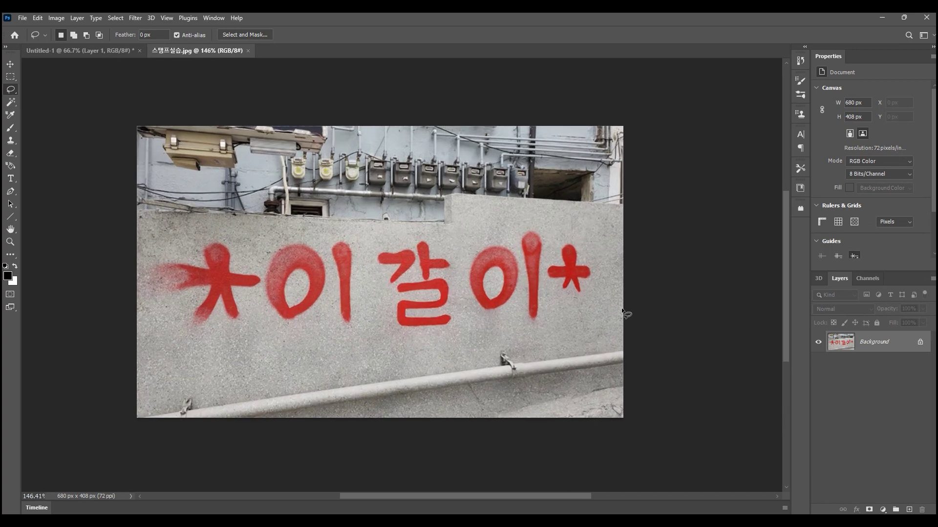
scroll(221, 272, "down", 1)
scroll(221, 269, "up", 3)
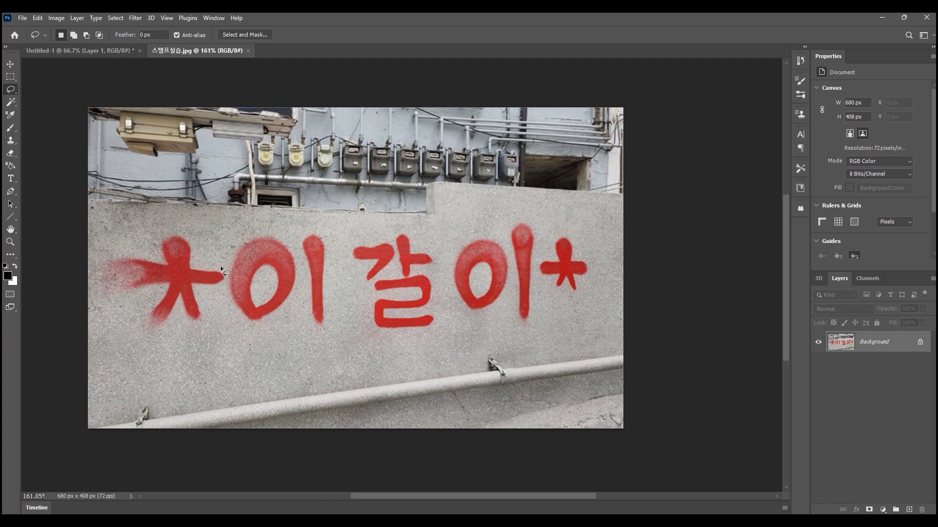
scroll(226, 263, "down", 11)
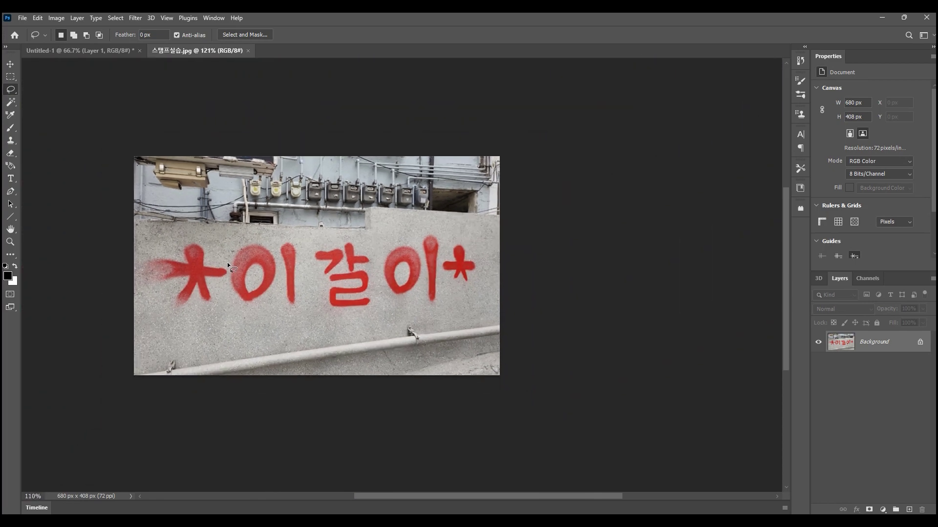
scroll(227, 262, "up", 5)
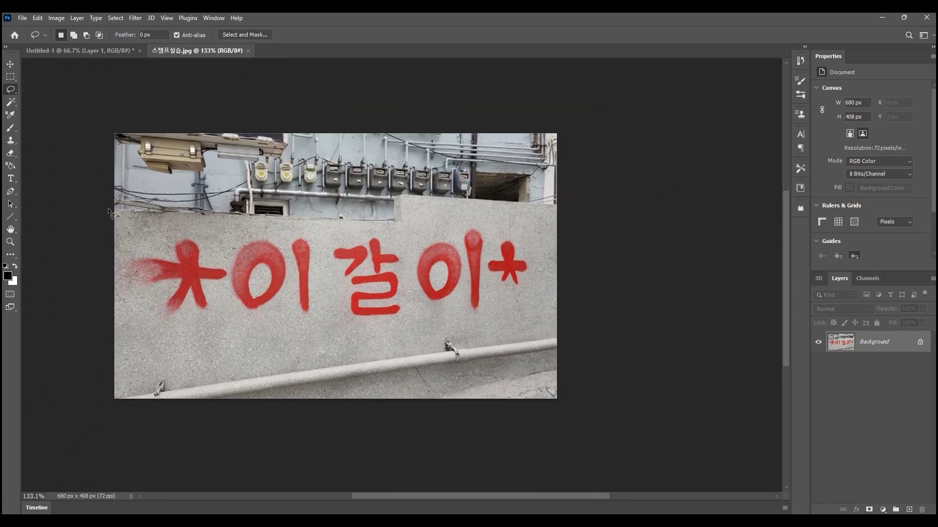
left_click(11, 141)
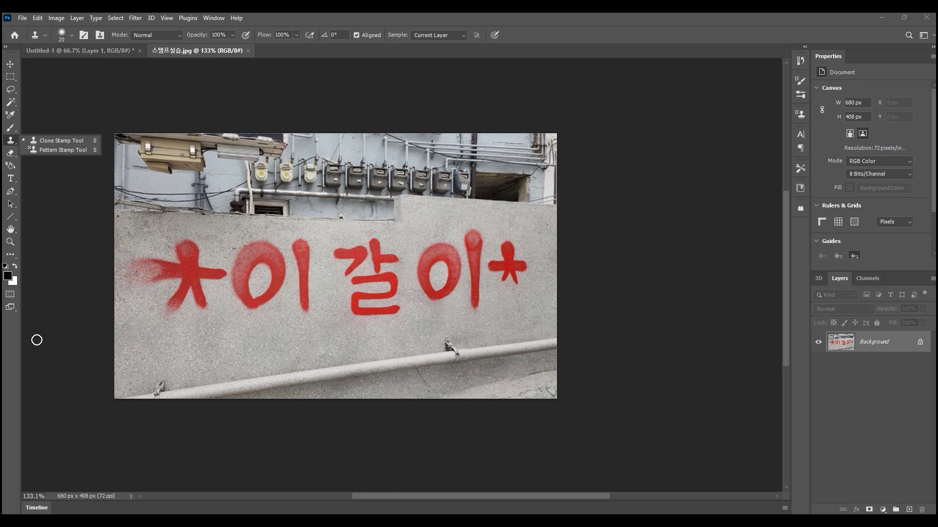
left_click(10, 89)
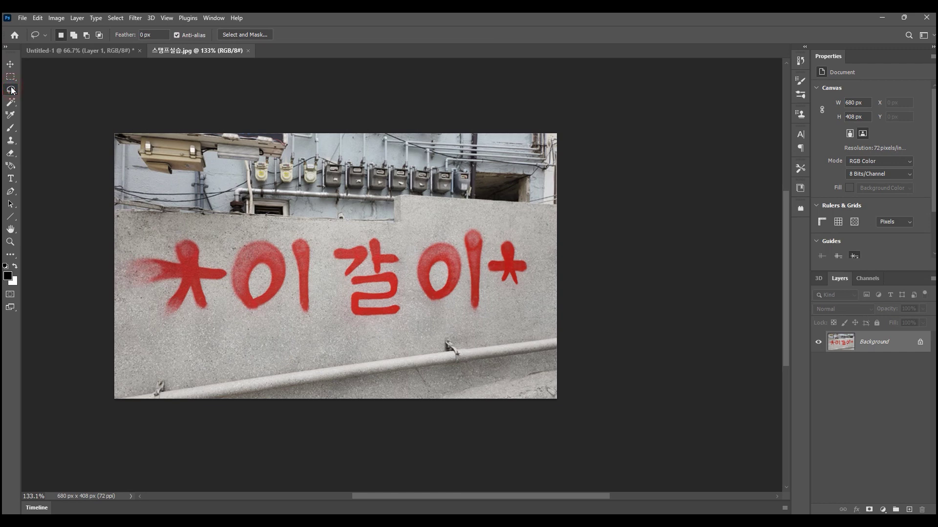
mouse_move(170, 337)
left_mouse_down()
mouse_move(141, 327)
mouse_move(139, 296)
mouse_move(124, 288)
mouse_move(127, 254)
left_mouse_up()
mouse_move(268, 237)
left_mouse_down()
mouse_move(454, 238)
mouse_move(472, 222)
mouse_move(521, 233)
mouse_move(538, 263)
mouse_move(536, 295)
mouse_move(484, 327)
mouse_move(424, 313)
mouse_move(391, 324)
mouse_move(170, 338)
left_mouse_up()
Remove the selected graffiti with Content-Aware Fill, using Auto sampling and output to a new layer, and deselect
right_click(249, 297)
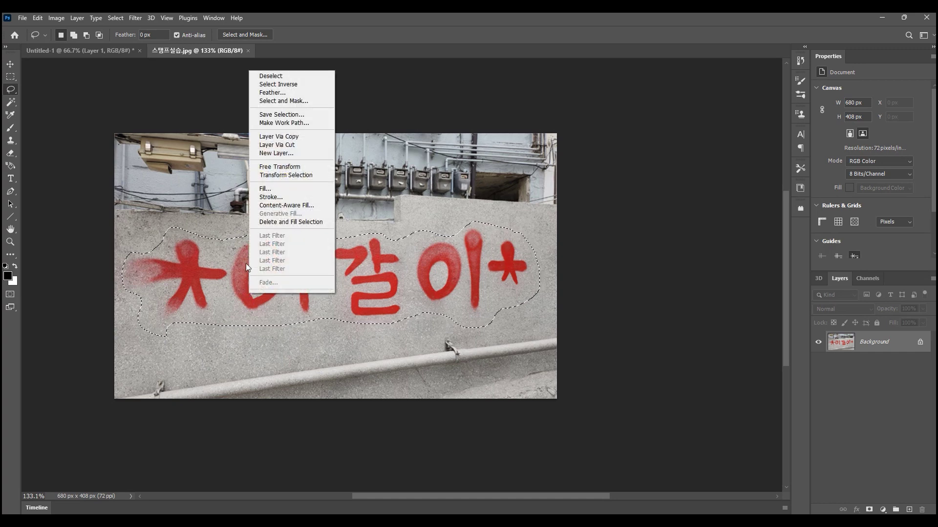
left_click(290, 206)
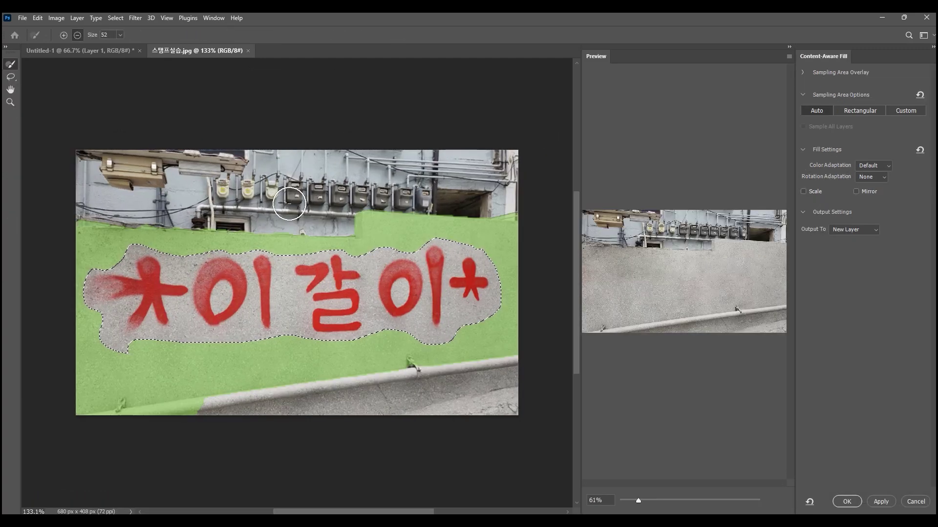
left_click(847, 502)
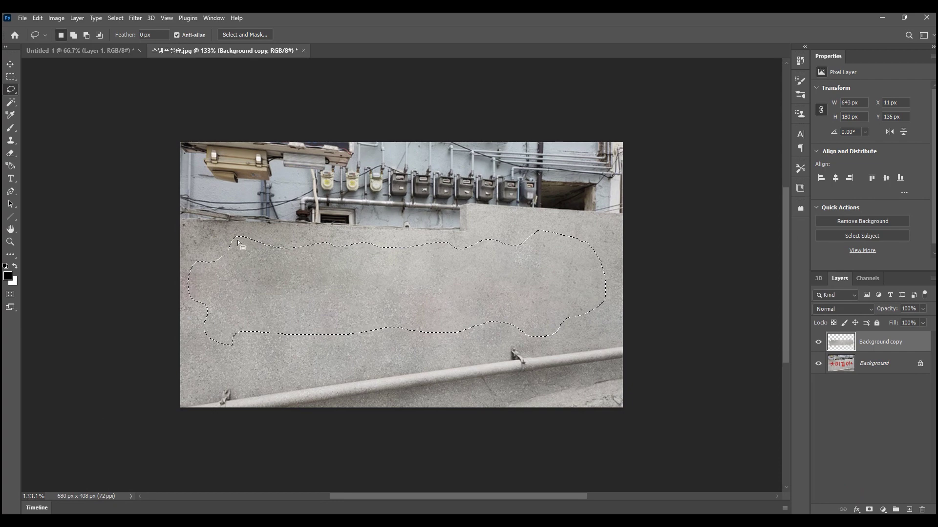
key("ctrl+d")
Hide and show the Background copy layer to compare the wall with and without the graffiti
left_click(819, 344)
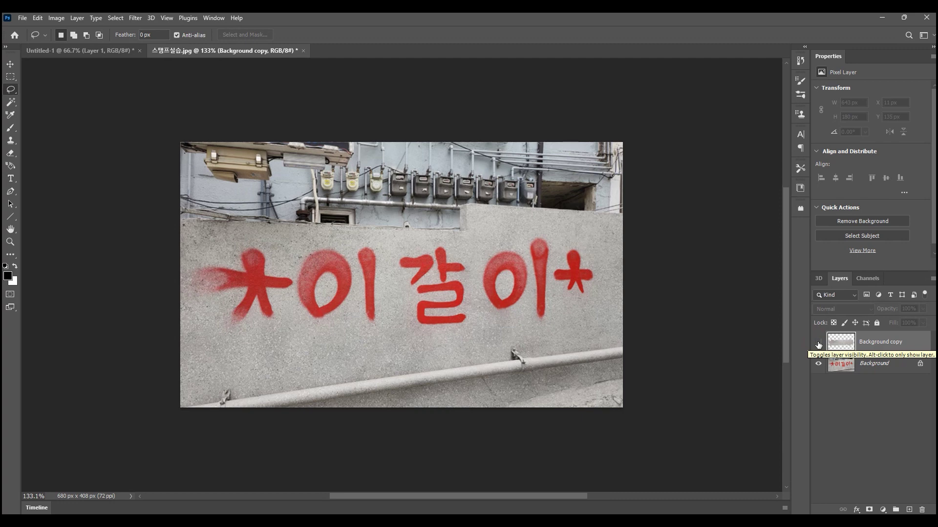
left_click(818, 344)
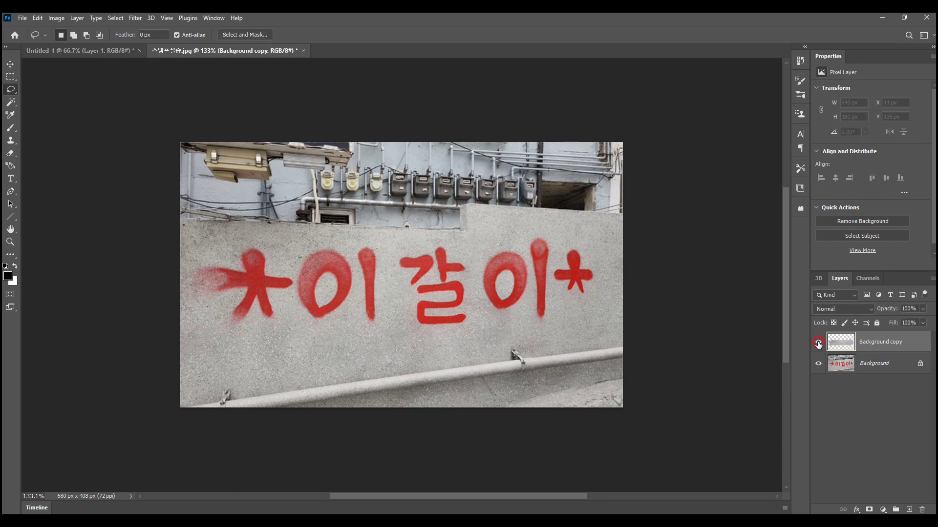
Make the Background copy layer visible again and merge it with the Background layer
left_click(819, 345)
left_click(817, 342)
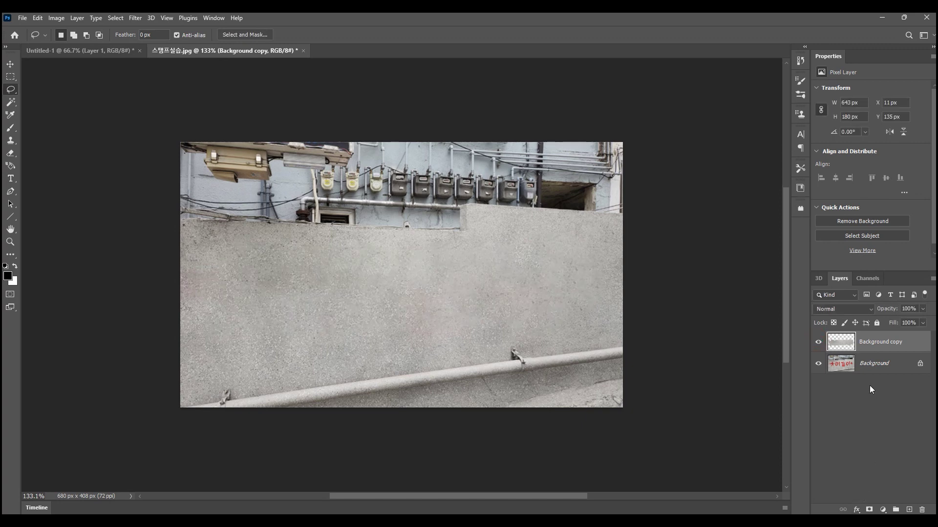
left_click(864, 370, "shift")
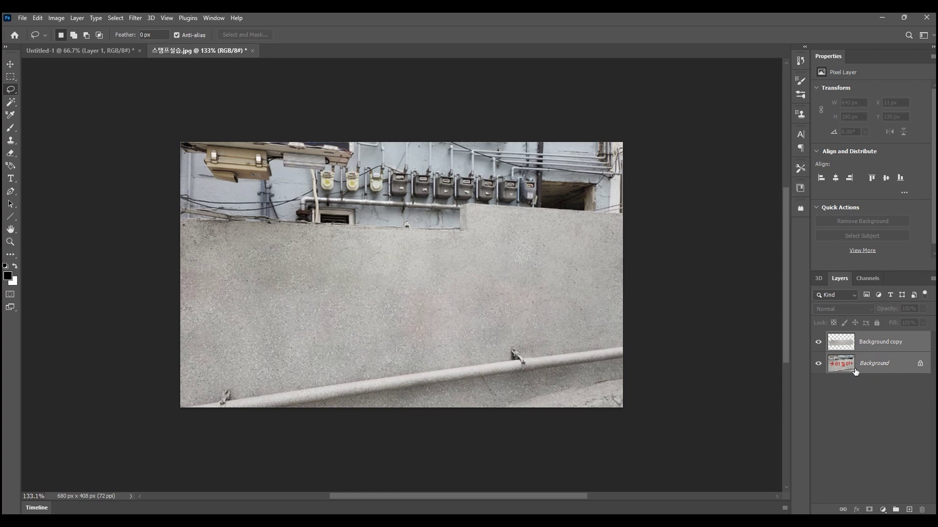
key("ctrl+e")
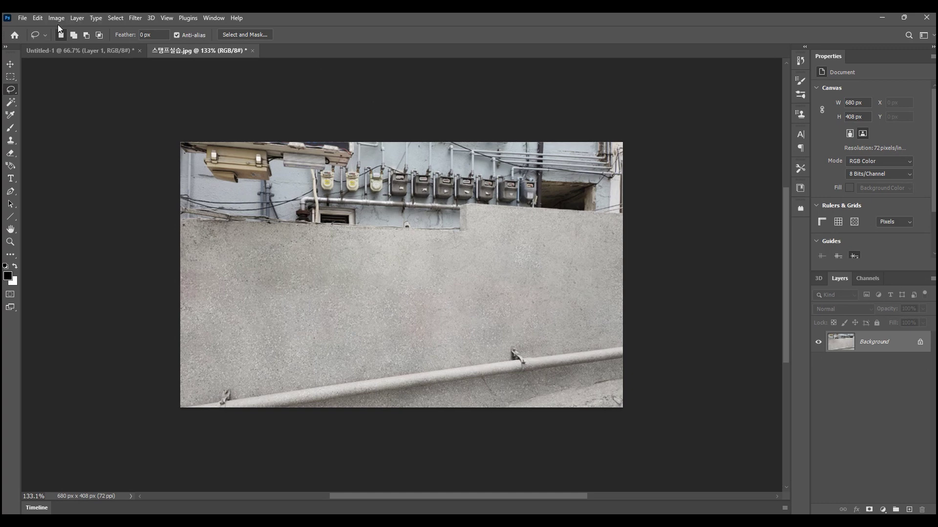
left_click(75, 19)
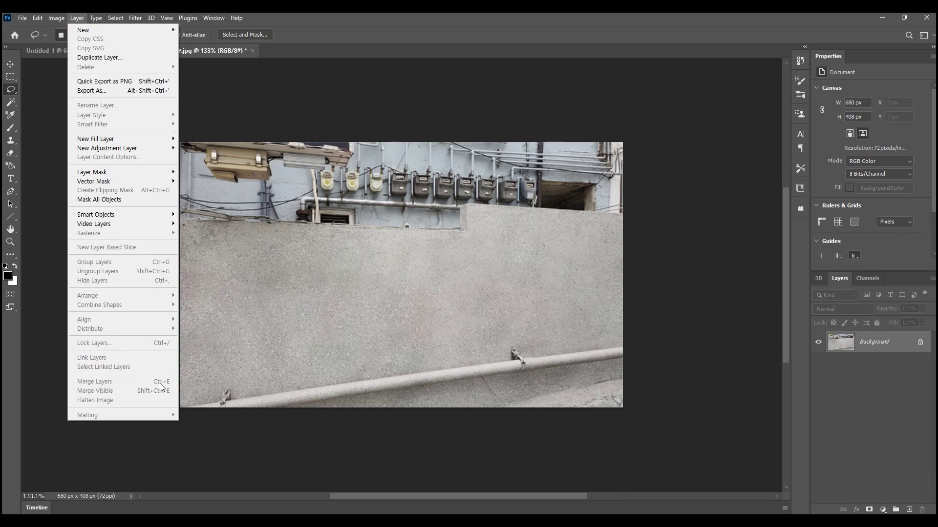
left_click(343, 30)
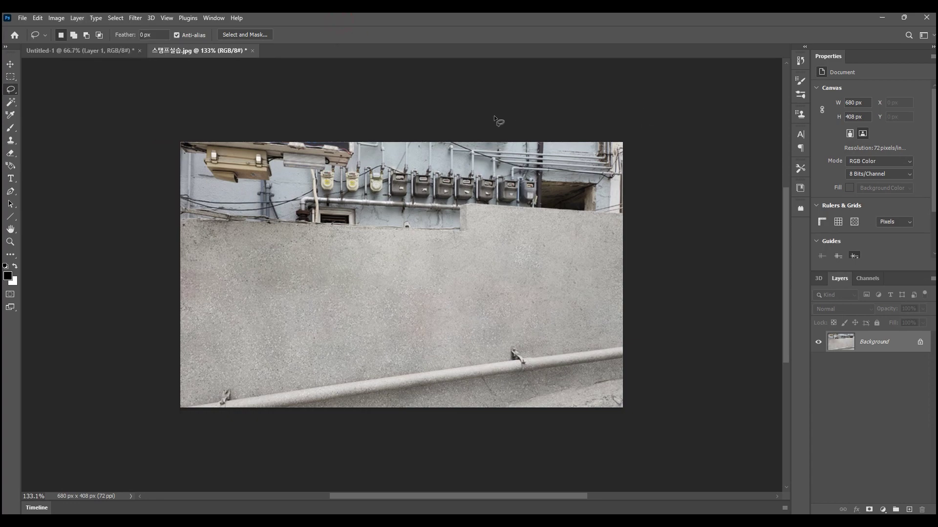
Duplicate the merged Background layer onto a new layer
scroll(450, 149, "up", 5)
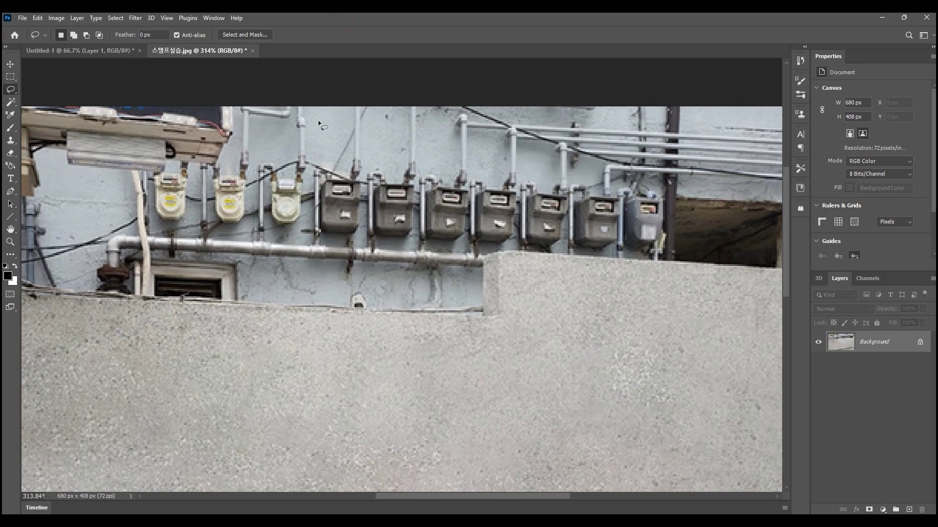
scroll(392, 81, "up", 1)
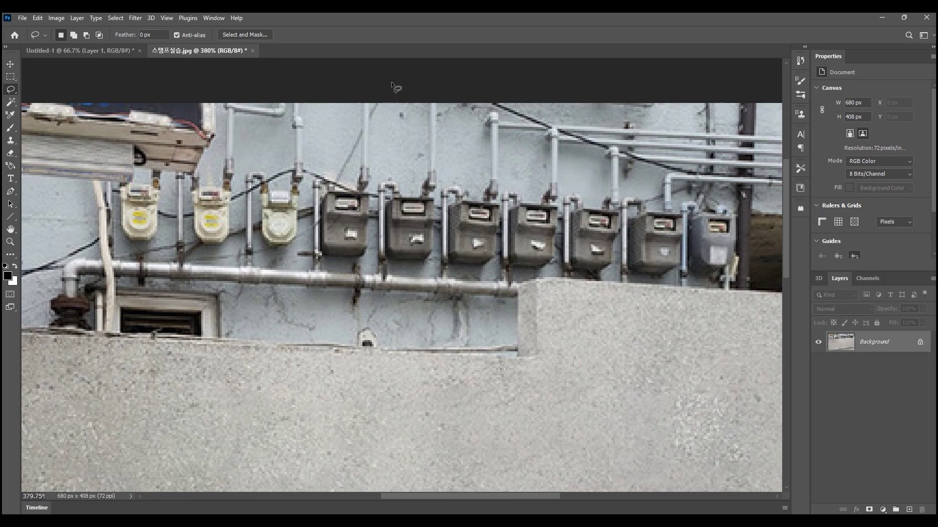
scroll(312, 142, "up", 1)
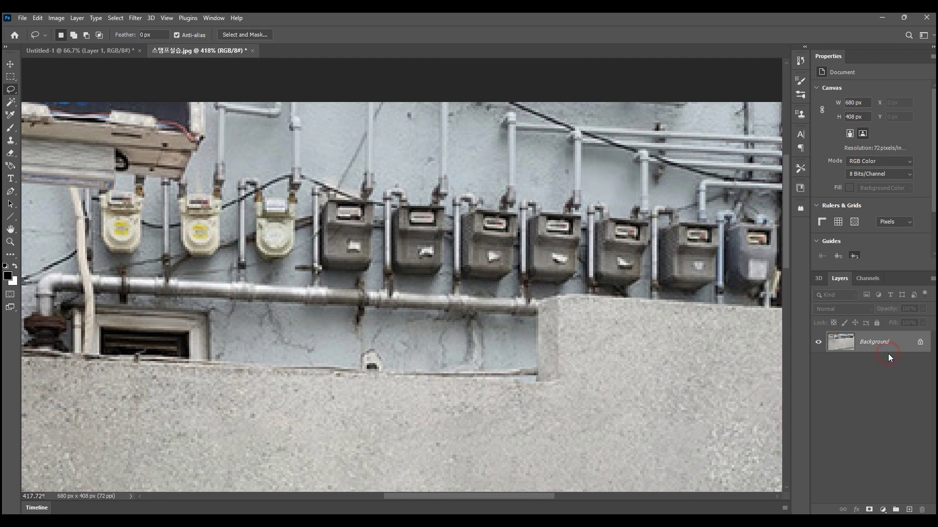
left_click_drag(887, 355, 876, 342)
key("ctrl+j")
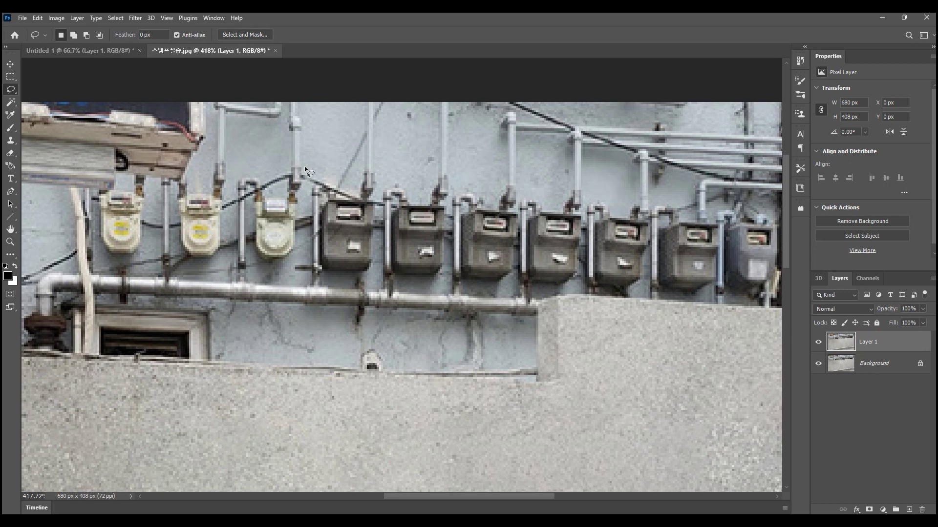
Lasso the vertical pipe above the third cream-coloured meter, remove it with Content-Aware Fill output to a new layer, and deselect
mouse_move(306, 167)
left_mouse_down()
mouse_move(288, 169)
mouse_move(291, 100)
mouse_move(306, 117)
mouse_move(306, 170)
left_mouse_up()
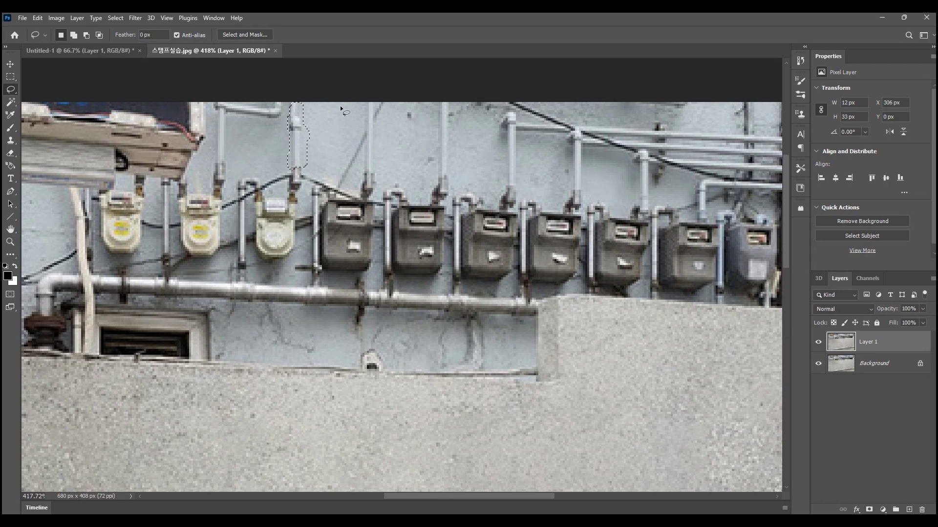
right_click(303, 143)
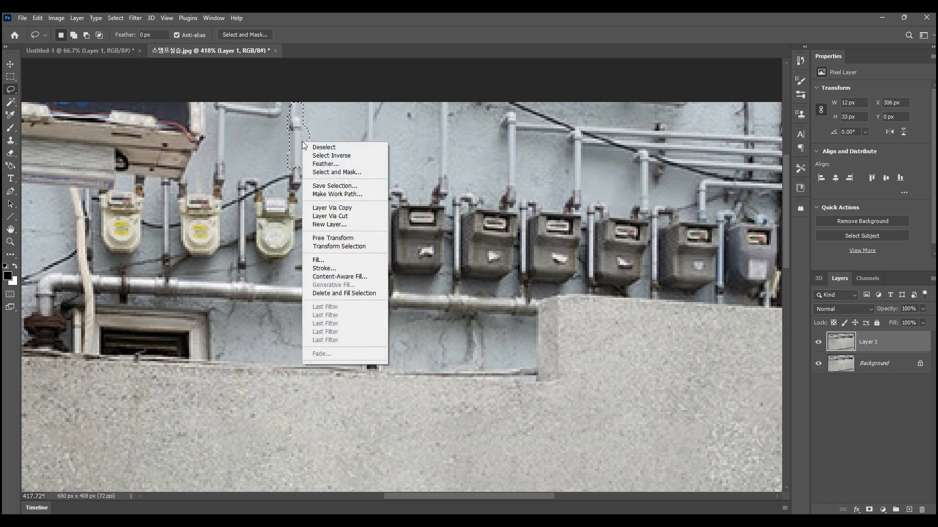
left_click(335, 277)
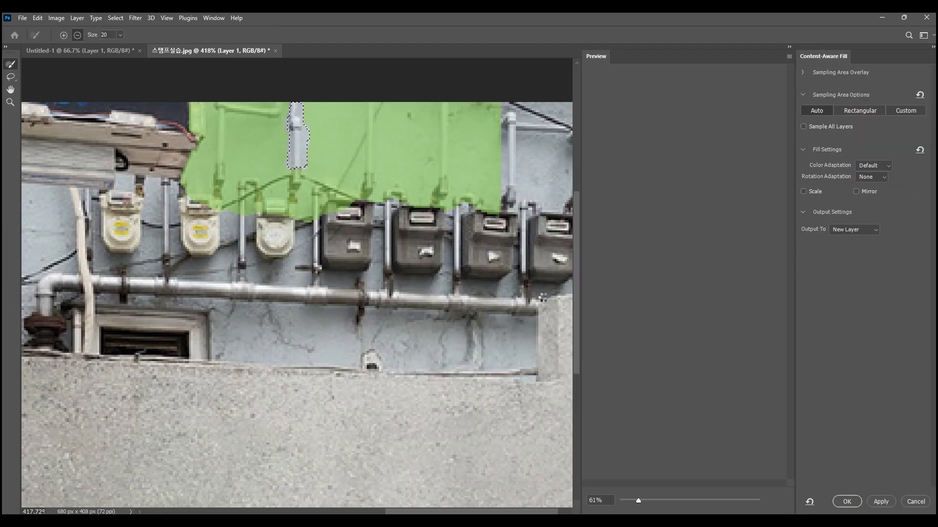
left_click(847, 502)
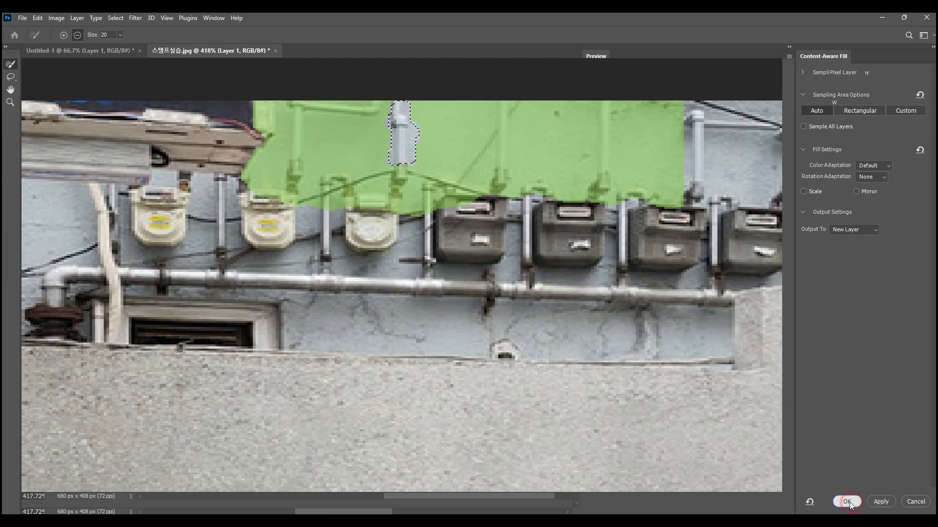
key("ctrl+d")
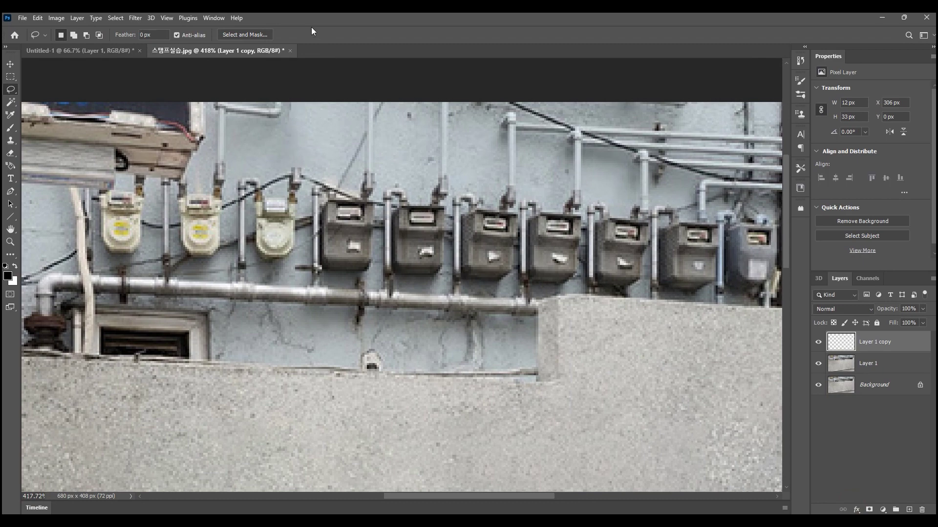
Hide the Layer 1 copy layer and make Layer 1 the active layer
scroll(320, 174, "down", 2)
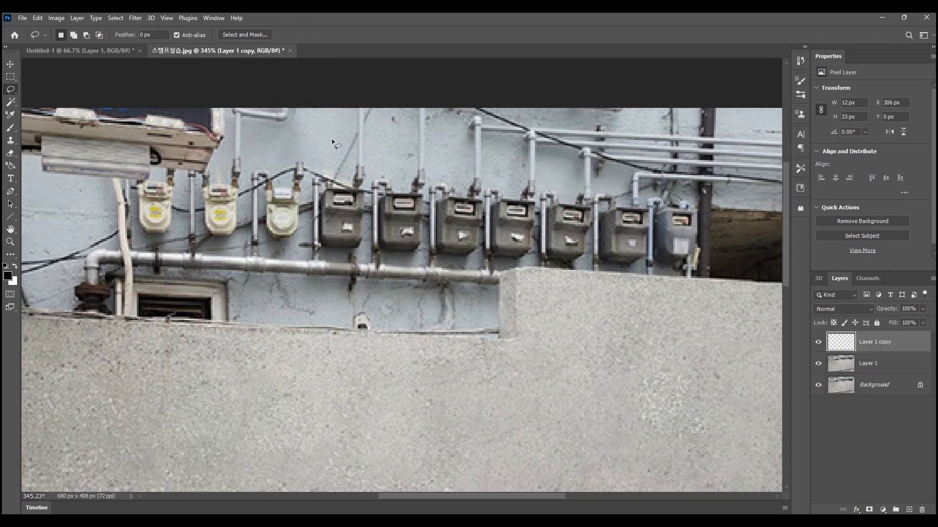
scroll(332, 138, "down", 1)
scroll(329, 146, "up", 2)
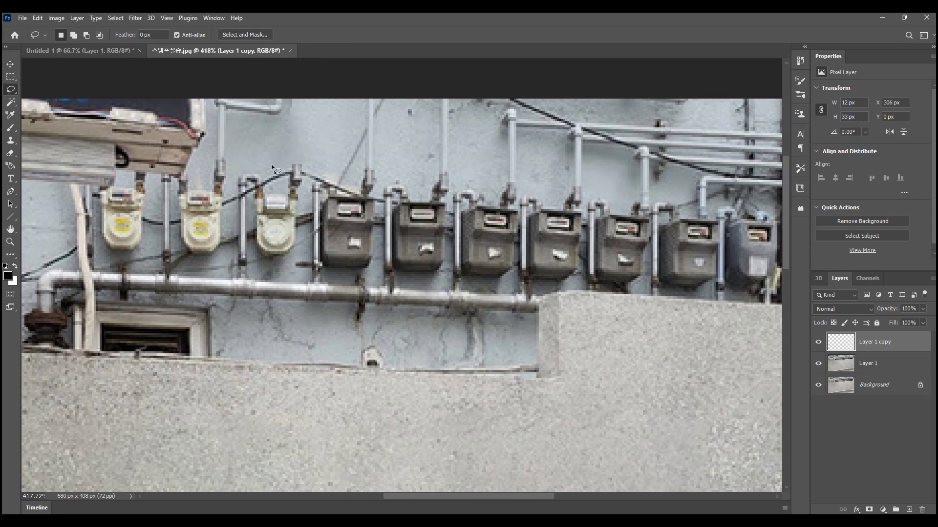
scroll(287, 145, "down", 3)
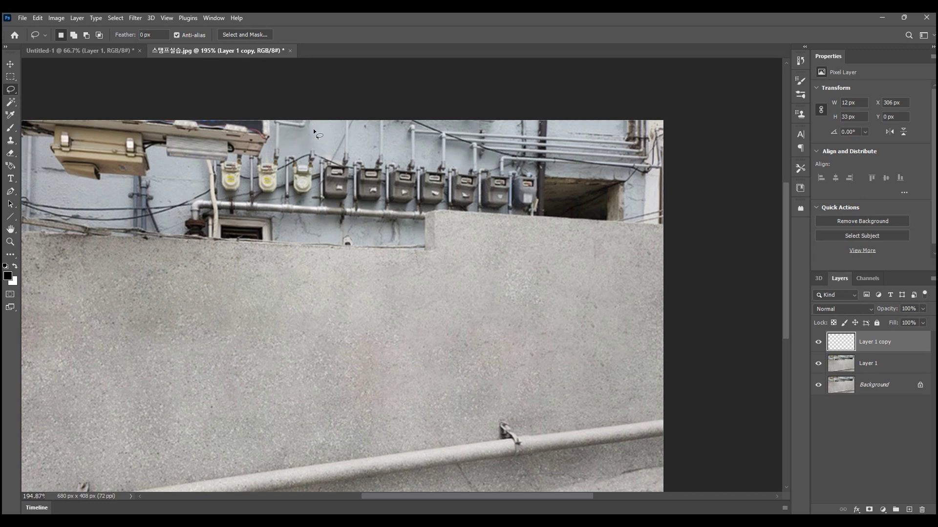
scroll(312, 118, "up", 3)
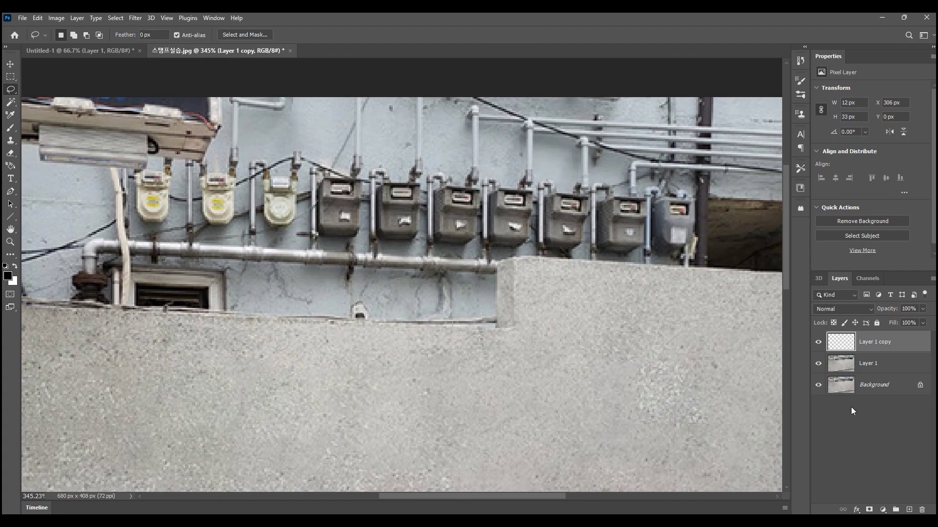
left_click(874, 368)
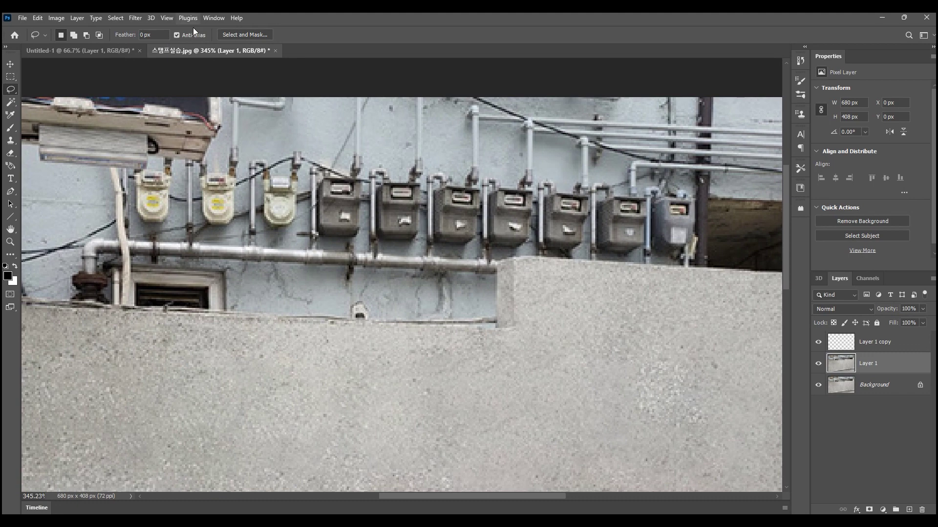
left_click(818, 343)
Activate the Clone Stamp tool and reduce its brush size to 15 px
scroll(289, 63, "up", 1)
scroll(289, 64, "up", 3)
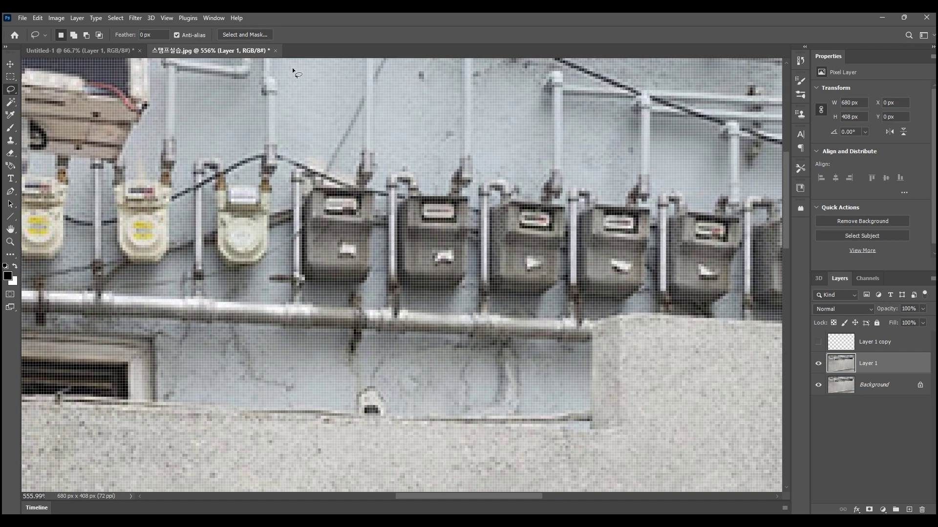
scroll(291, 77, "down", 3)
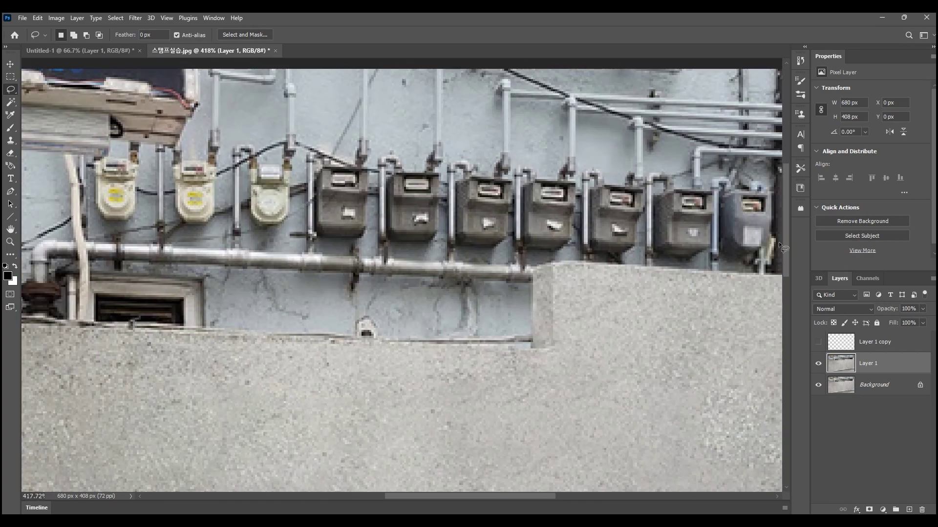
left_click_drag(787, 236, 796, 201)
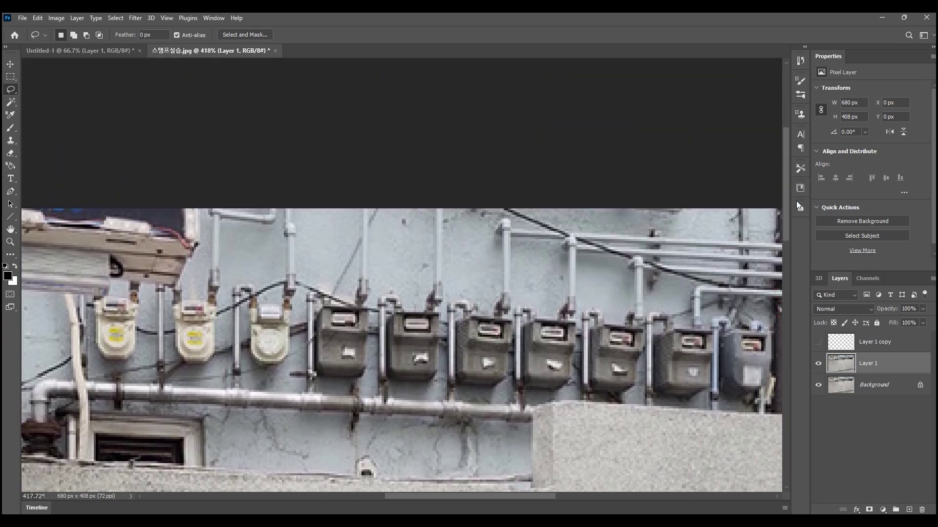
scroll(332, 221, "up", 2)
scroll(294, 212, "down", 2)
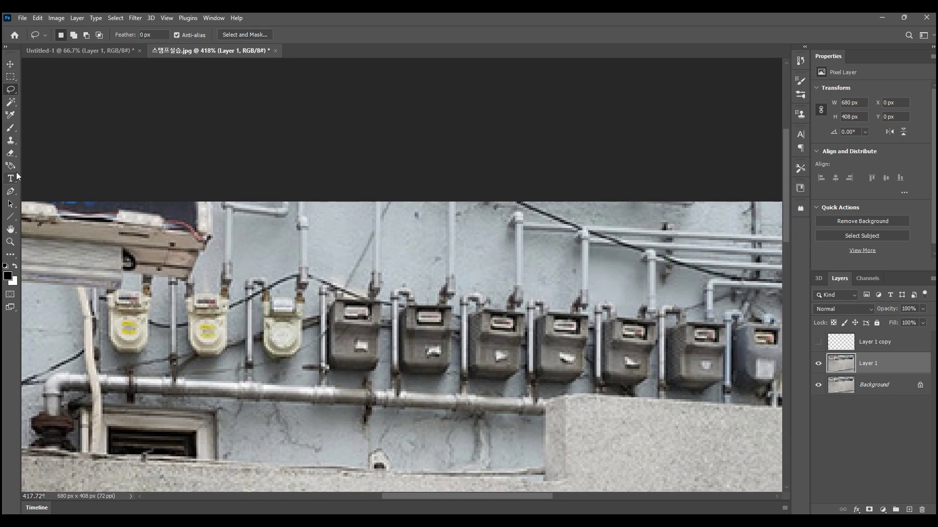
left_click(12, 141)
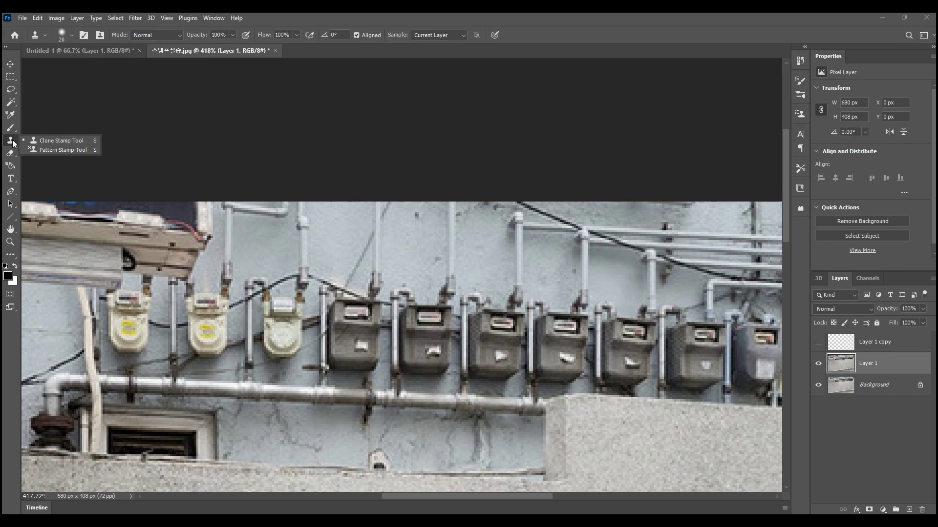
left_click(72, 36)
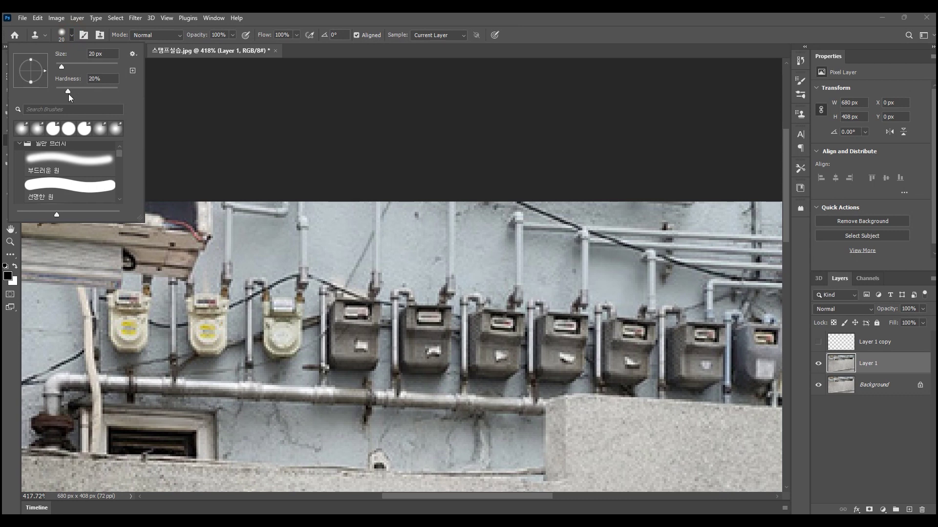
left_click(73, 36)
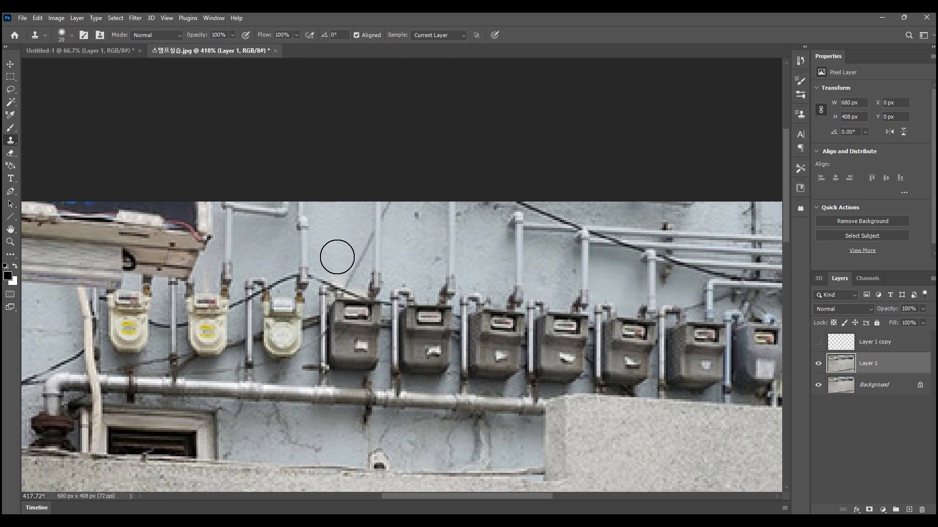
left_click(337, 257, "alt")
right_click(337, 257, "alt")
mouse_move(337, 257)
left_mouse_down()
mouse_move(391, 260)
mouse_move(312, 265)
mouse_move(344, 267)
mouse_move(320, 271)
mouse_move(328, 267)
left_mouse_up()
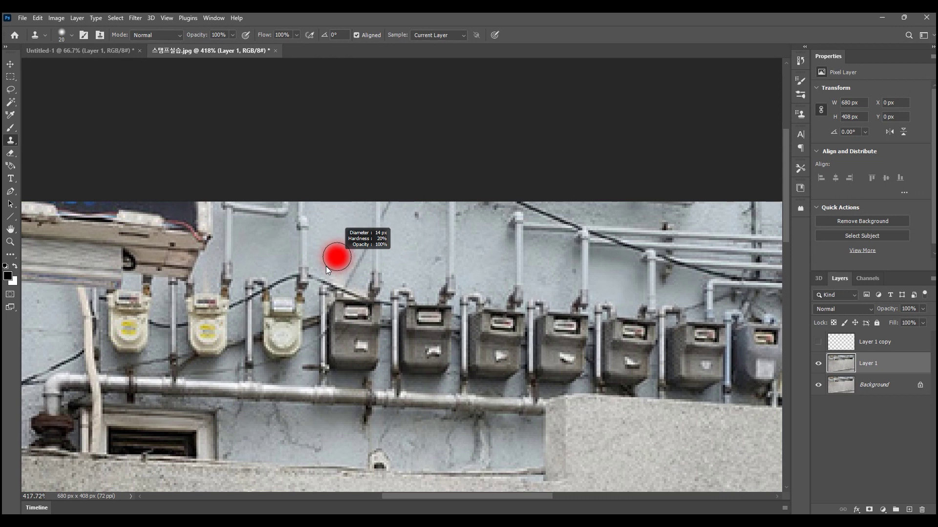
left_click_drag(325, 269, 327, 255)
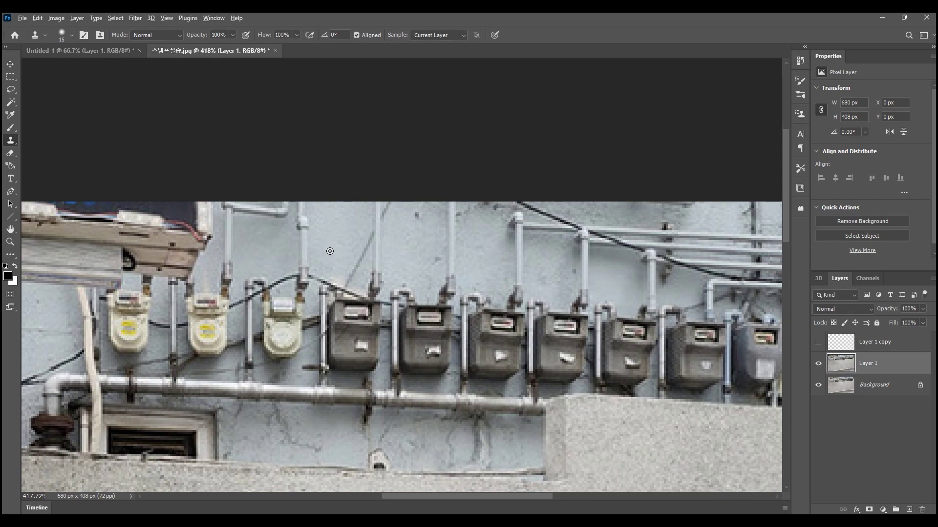
Sample clean wall beside the pipe above the third cream-coloured meter and clone it over the pipe up to the image's upper edge
scroll(329, 251, "up", 5)
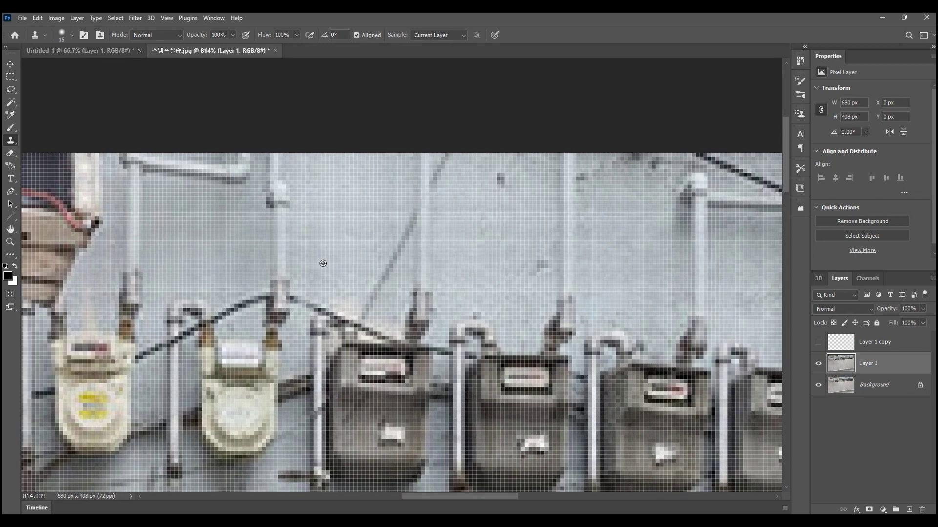
scroll(323, 263, "down", 1)
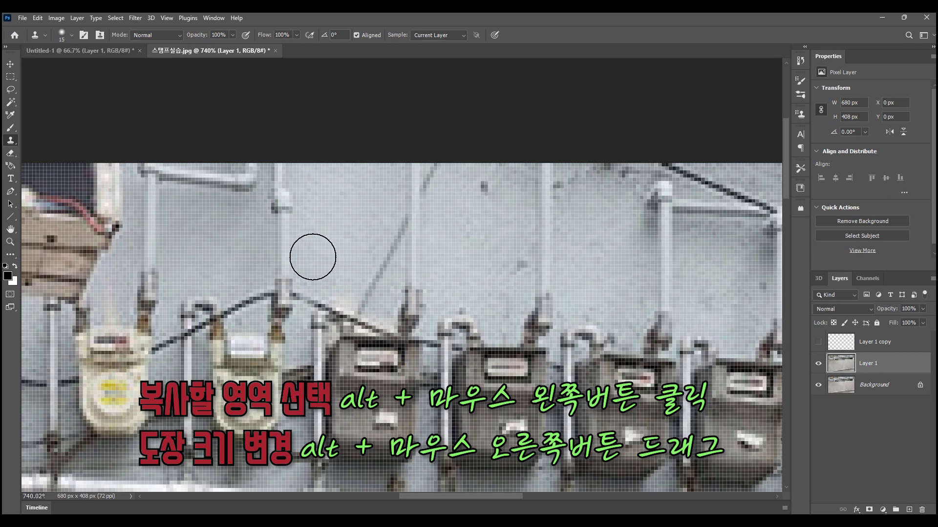
left_click(286, 252, "alt")
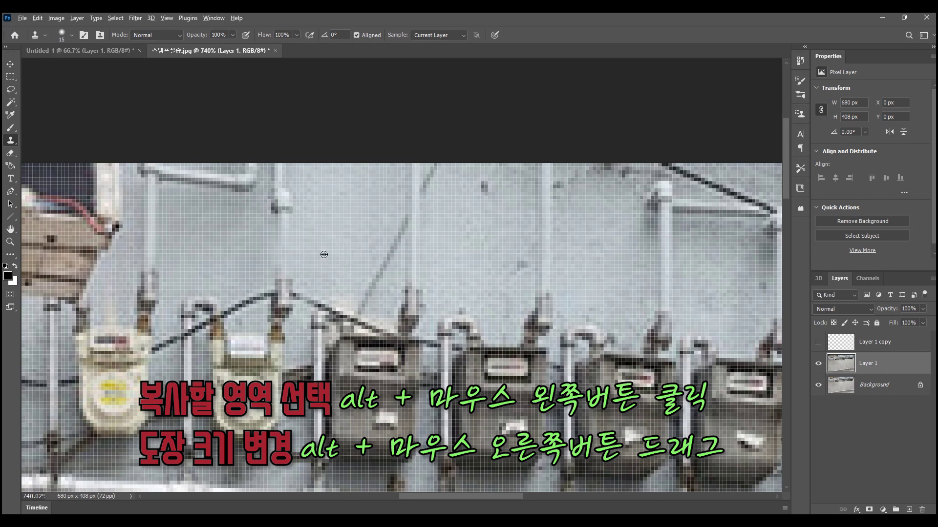
left_click(278, 251)
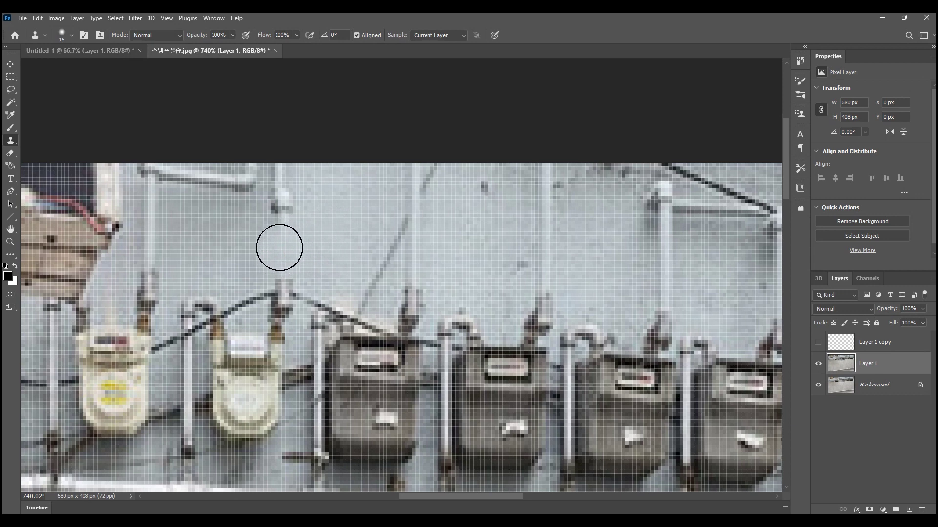
left_click(279, 255)
left_click_drag(292, 242, 288, 179)
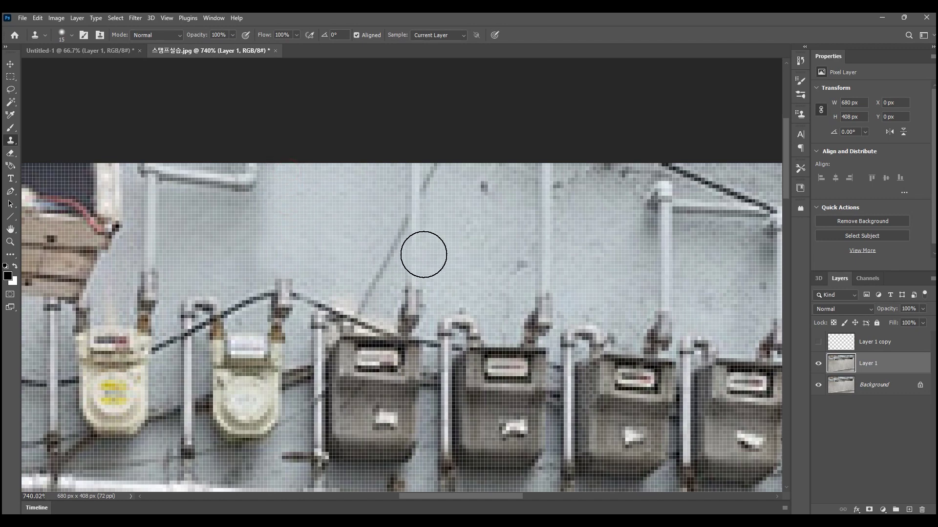
scroll(420, 222, "down", 3)
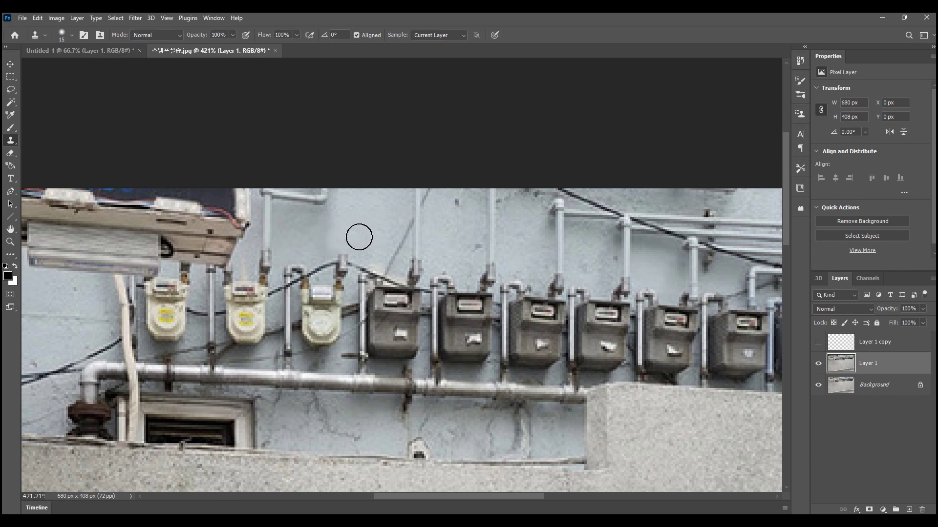
scroll(354, 234, "up", 2)
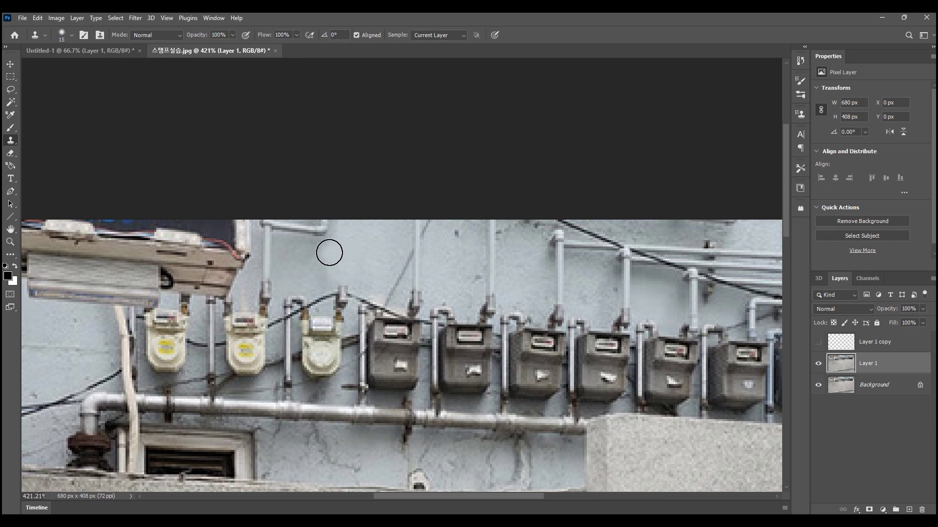
Enlarge the Clone Stamp brush to 17 px and clone repeatedly sampled wall texture over the area between the second and third cream-coloured meters' pipes
mouse_move(330, 252)
left_mouse_down()
mouse_move(346, 266)
mouse_move(323, 266)
mouse_move(344, 267)
mouse_move(320, 280)
mouse_move(363, 251)
mouse_move(291, 274)
left_mouse_up()
left_click(345, 267, "alt")
left_click(342, 267, "alt")
left_click(336, 263, "alt")
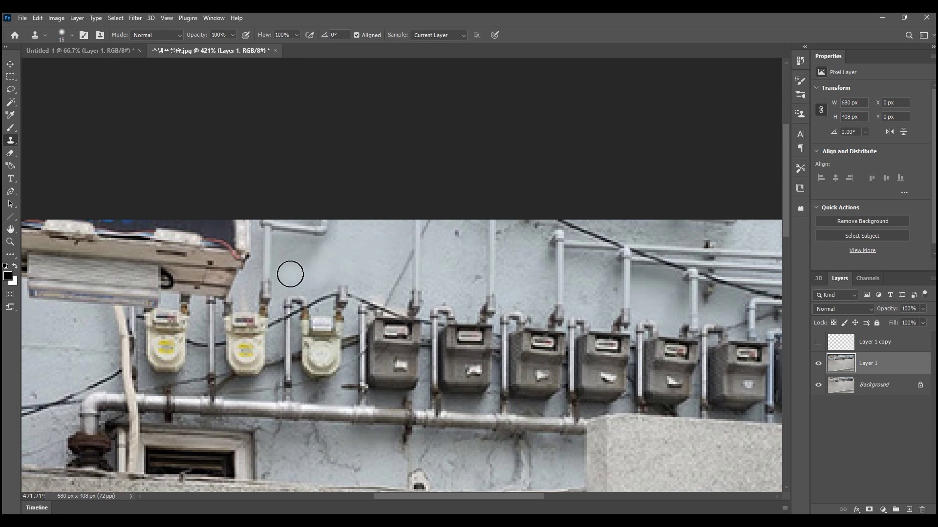
right_click(341, 262, "alt")
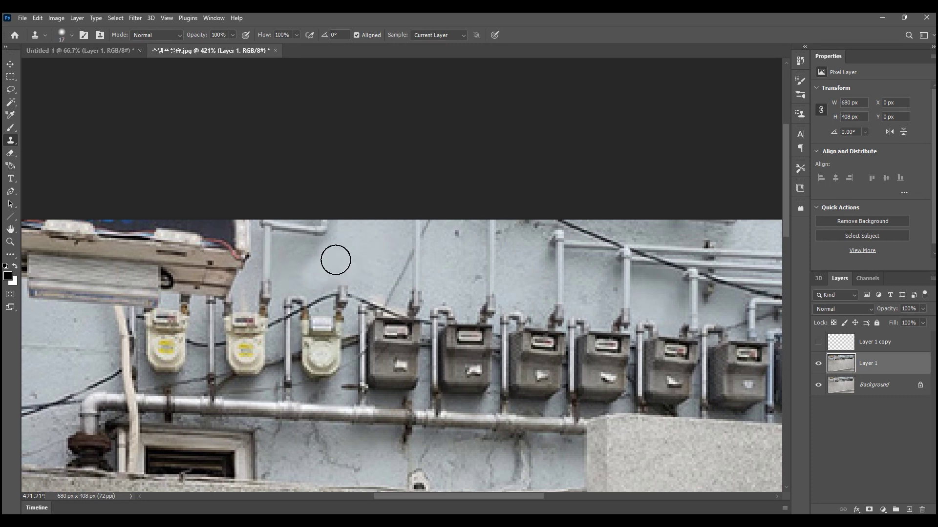
left_click(337, 263, "alt")
left_click(312, 257)
left_click(320, 255, "alt")
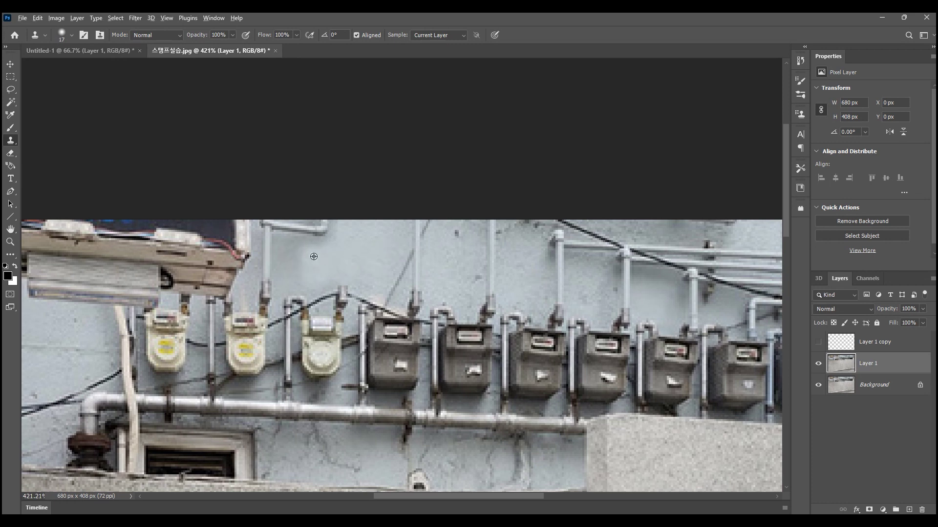
left_click(300, 269)
left_click(295, 277)
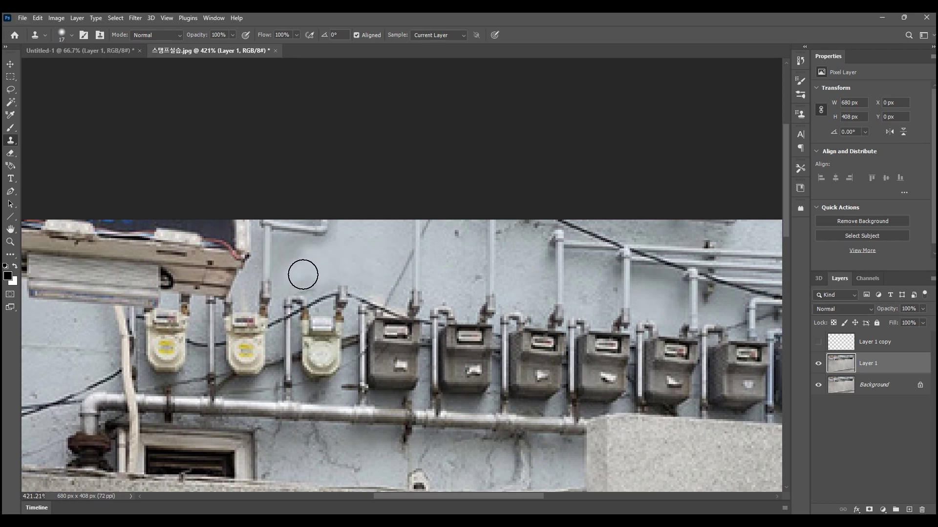
left_click(295, 262)
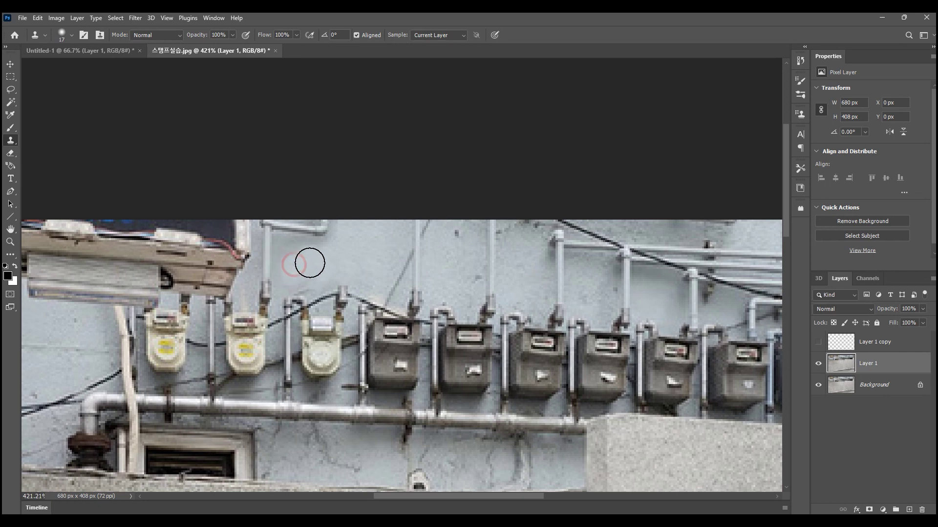
left_click(299, 260)
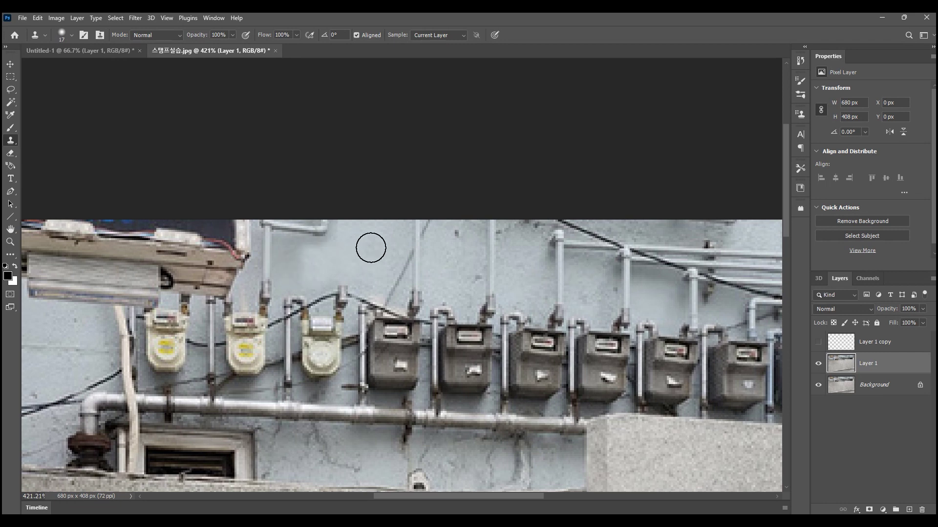
Try larger Clone Stamp brush sizes, return to 17 px and retouch the patched wall from a nearby sample
right_click(342, 246, "alt")
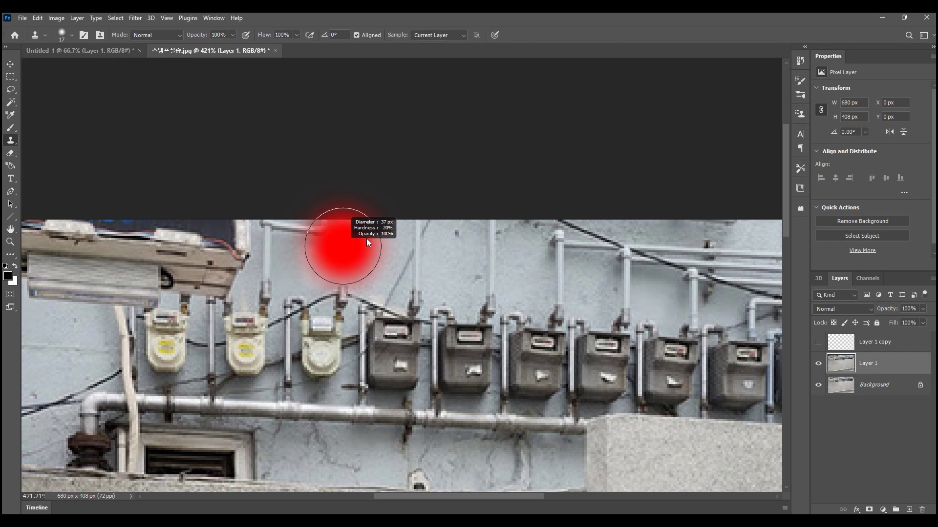
right_click(337, 262, "alt")
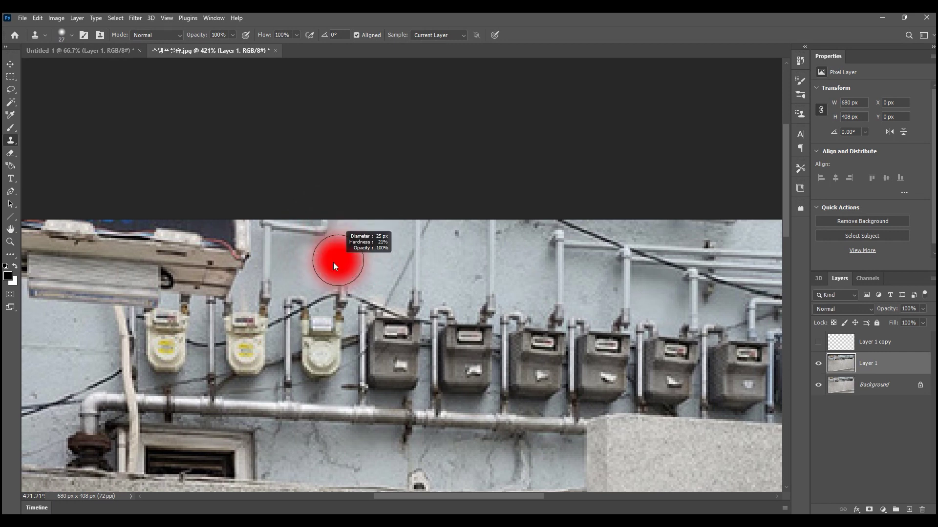
left_click(324, 254, "alt")
left_click(313, 255)
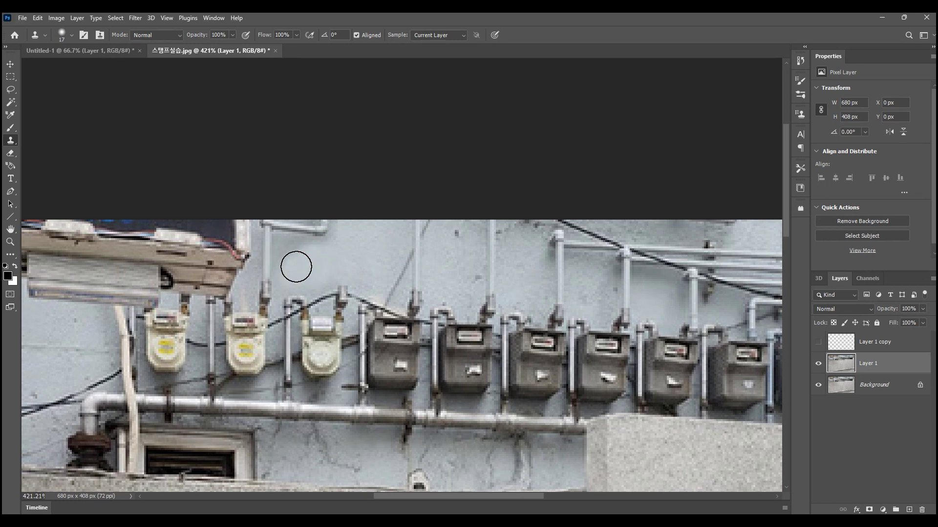
left_click(297, 260, "alt")
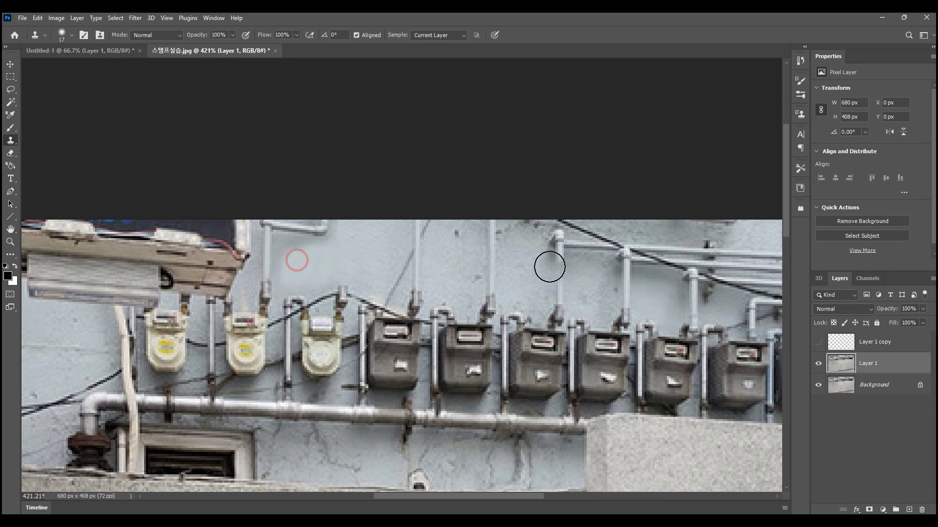
Sample clean wall again and clone further spots to blend the patch above the third cream-coloured meter
scroll(571, 274, "down", 5)
scroll(534, 271, "up", 5)
left_click(410, 259, "alt")
left_click(374, 261)
left_click(322, 280)
left_click(335, 284)
left_click(322, 296)
left_click(323, 277)
Compare the Content-Aware Fill result on Layer 1 copy with the Clone Stamp result on Layer 1 by alternating their visibility
scroll(534, 281, "down", 5)
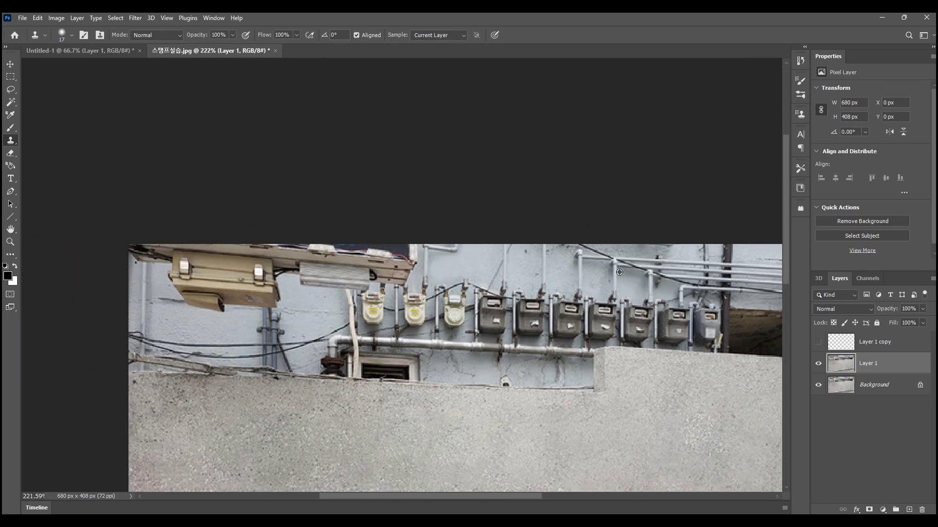
scroll(619, 271, "down", 2)
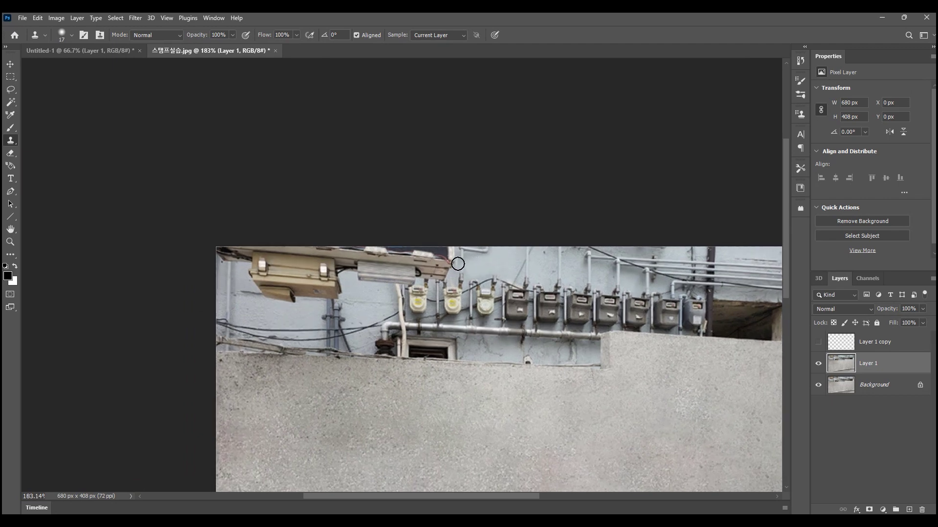
scroll(481, 268, "down", 1)
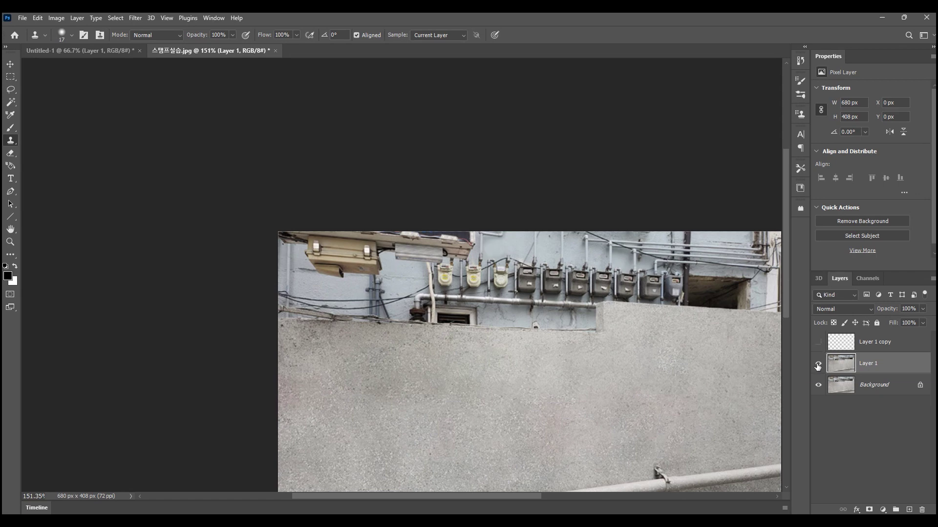
left_click(820, 343)
left_click(818, 364)
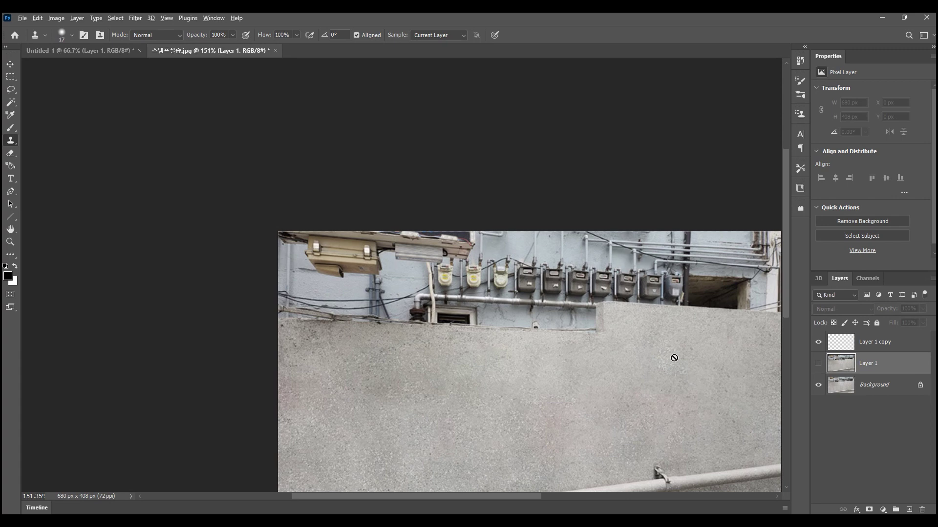
scroll(674, 358, "up", 2)
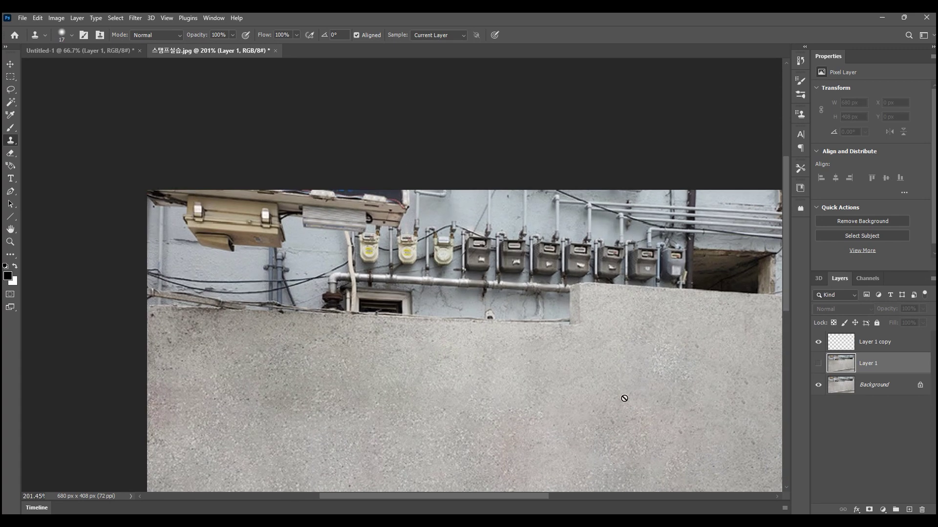
left_click(818, 343)
left_click(818, 364)
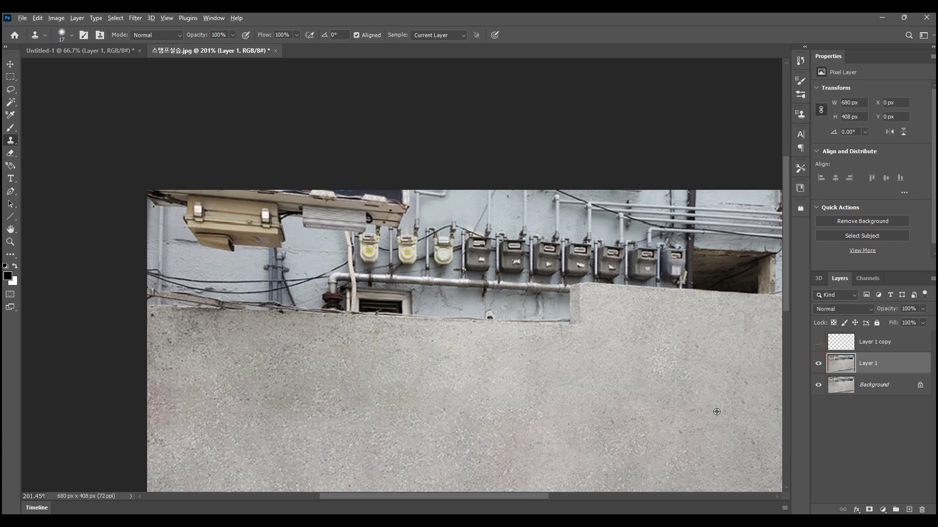
scroll(701, 412, "down", 2, "alt")
scroll(709, 372, "up", 2, "alt")
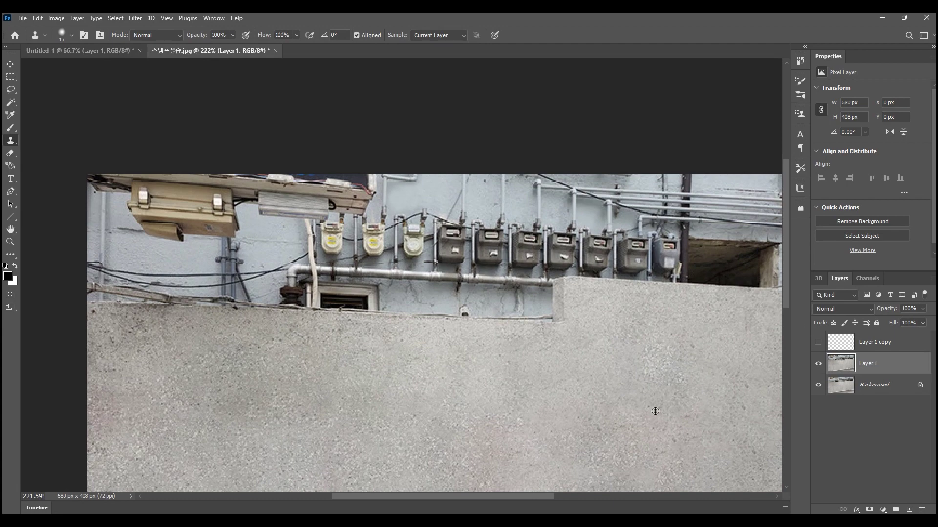
scroll(655, 411, "down", 3, "alt")
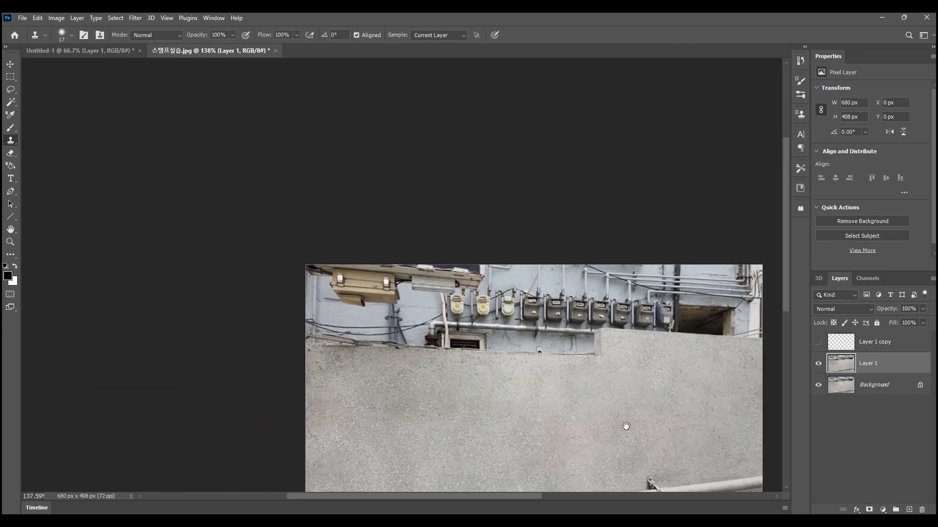
left_click_drag(621, 421, 497, 316)
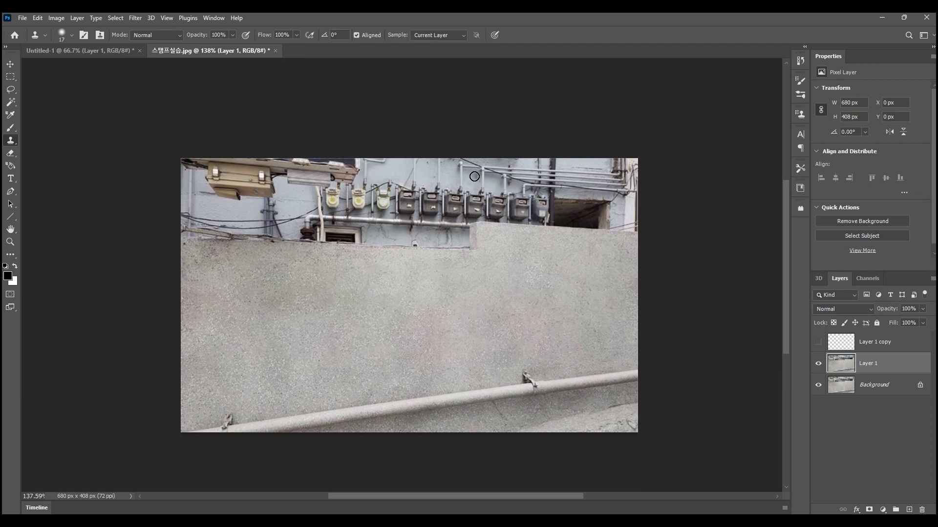
left_click(818, 343)
Open 페인트툴 실습용 from the 3강 소스 folder as a new document and activate the Paint Bucket tool
left_click_drag(937, 195, 602, 187)
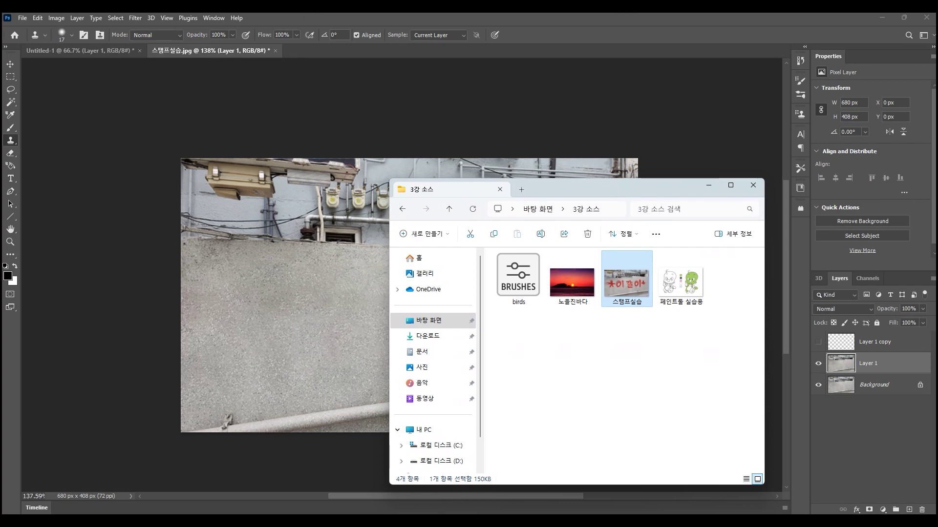
left_click_drag(686, 290, 311, 53)
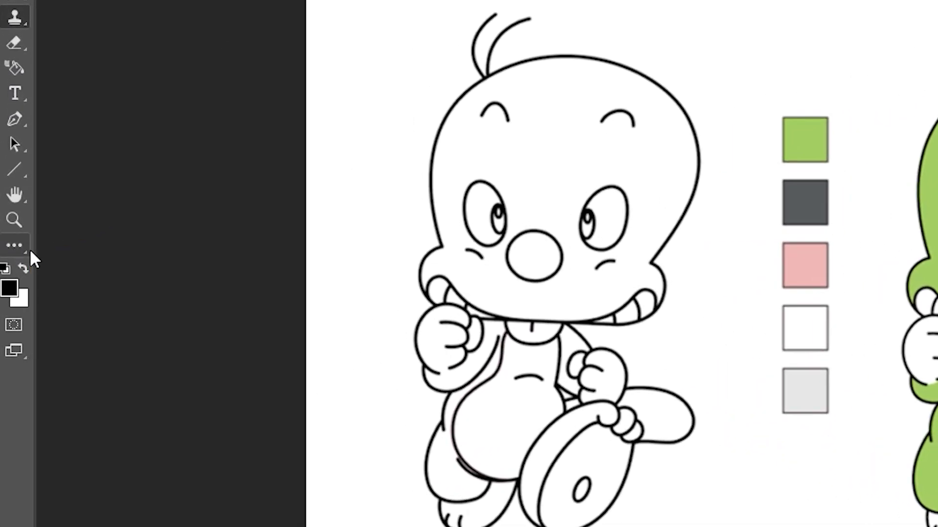
left_click(15, 244)
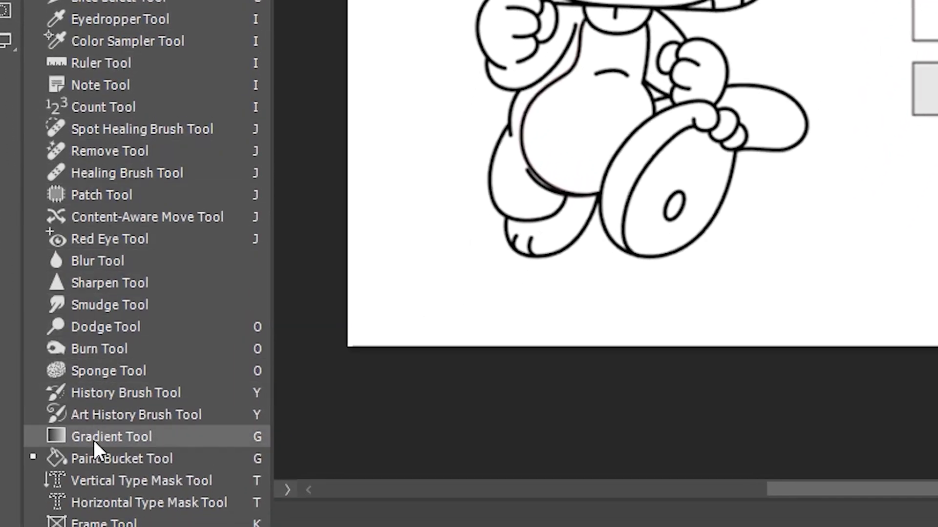
left_click(134, 462)
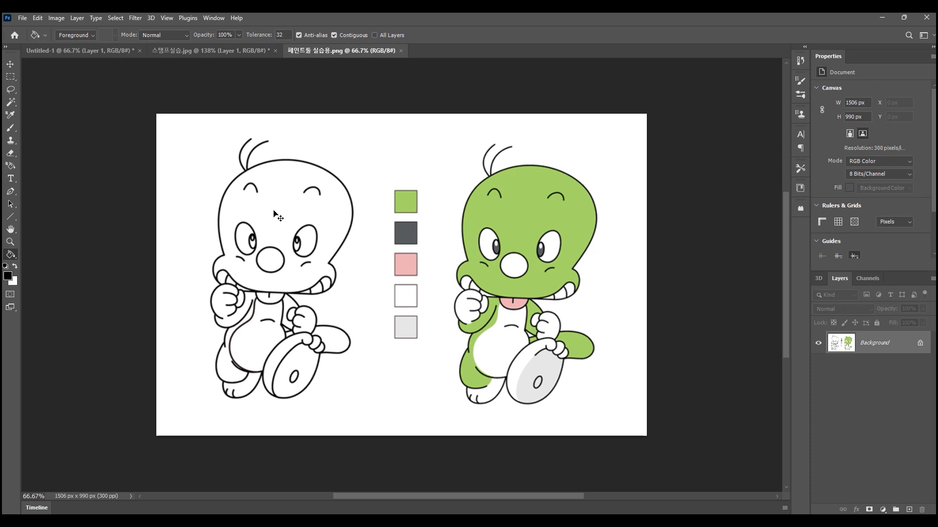
Sample the green swatch and fill the head of the uncoloured character with it
key("alt")
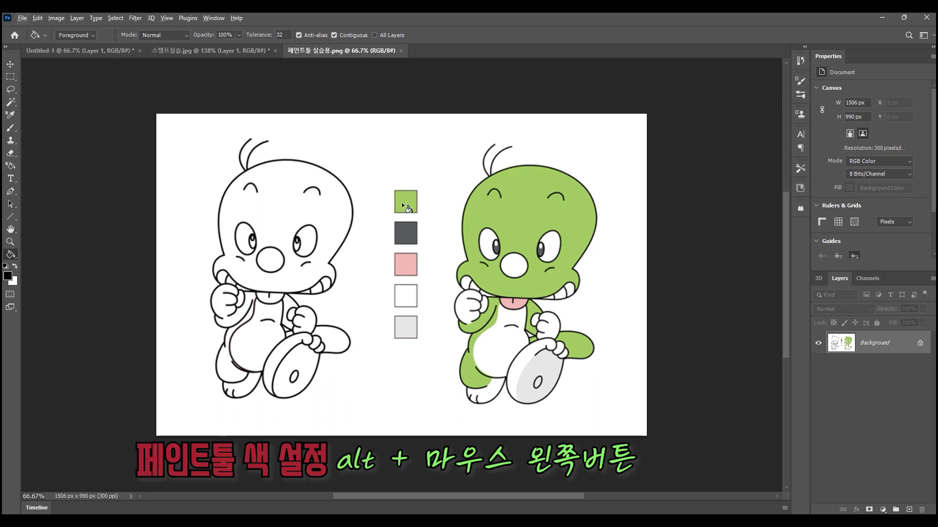
key("alt")
left_click(409, 196, "alt")
left_click(273, 212)
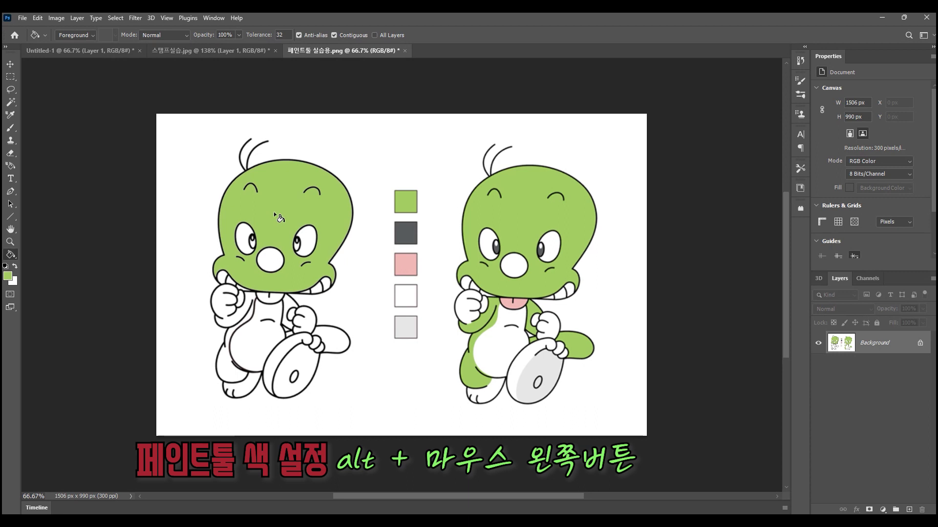
Fill the line-art character's tongue with the pink swatch colour and the wheel's face with the light grey swatch colour
left_click(408, 264, "alt")
left_click(274, 299)
left_click(407, 328, "alt")
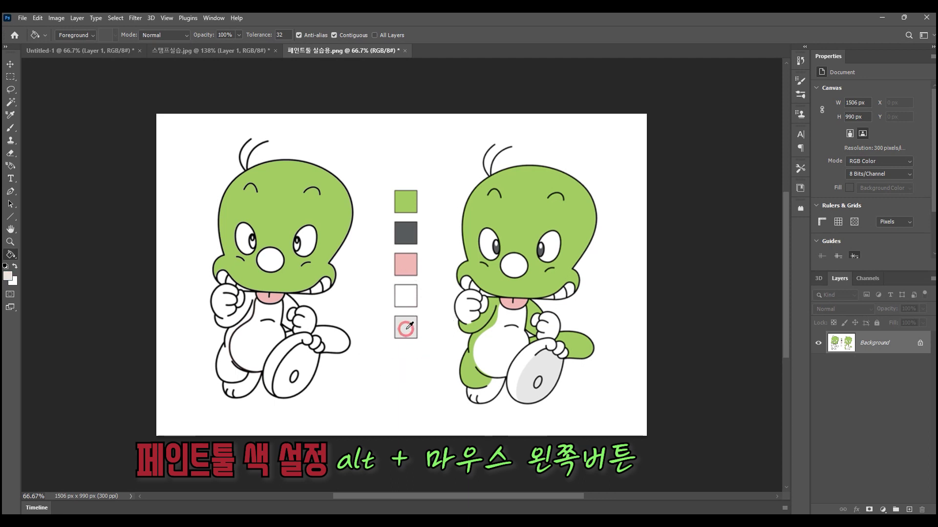
left_click(308, 360)
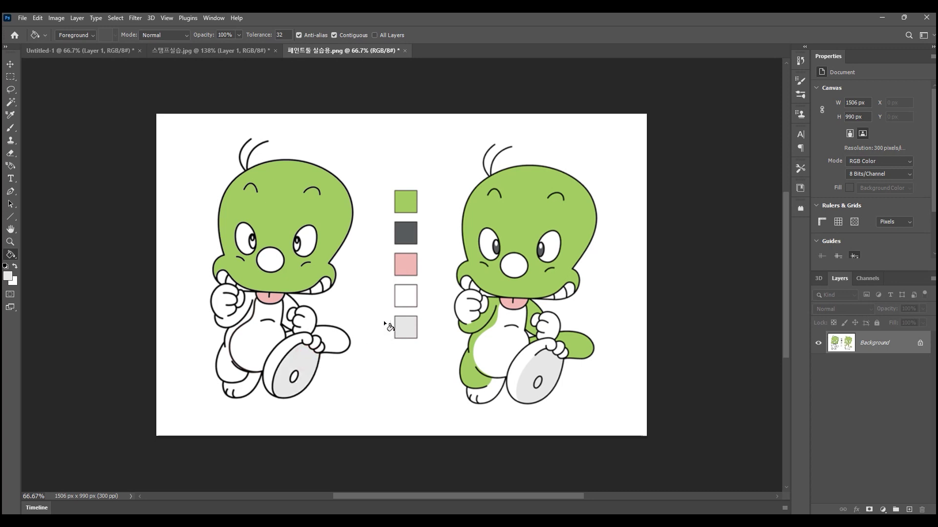
Sample the green swatch and fill the line-art character's tail, both arms and leg
left_click(410, 200, "alt")
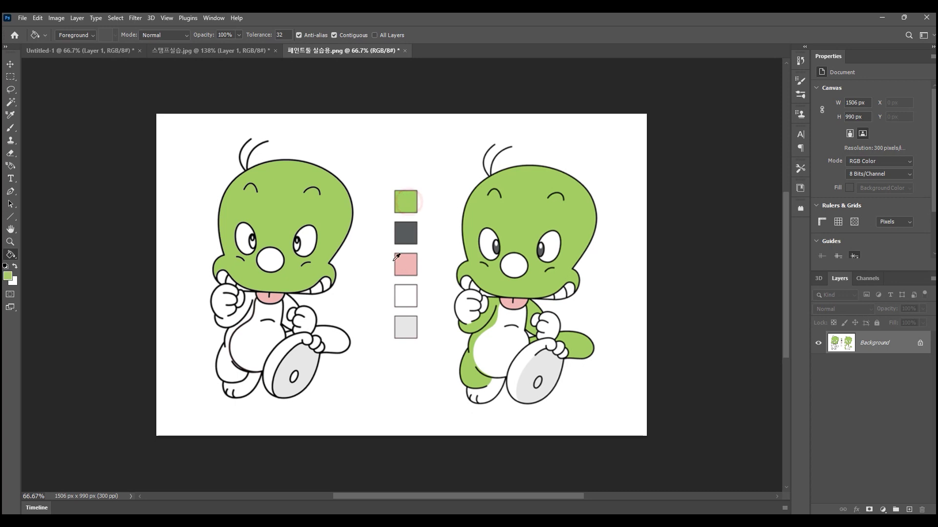
left_click(331, 338)
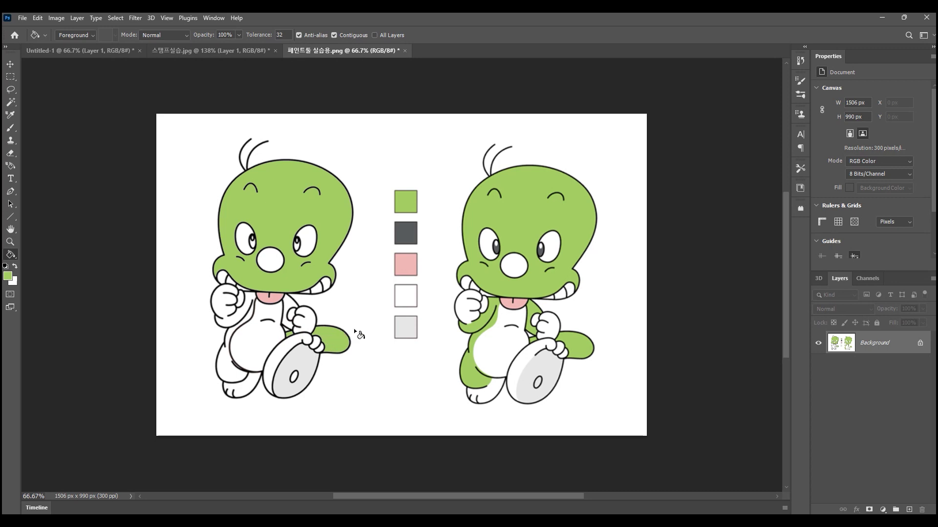
left_click(289, 301)
left_click(229, 369)
left_click(239, 309)
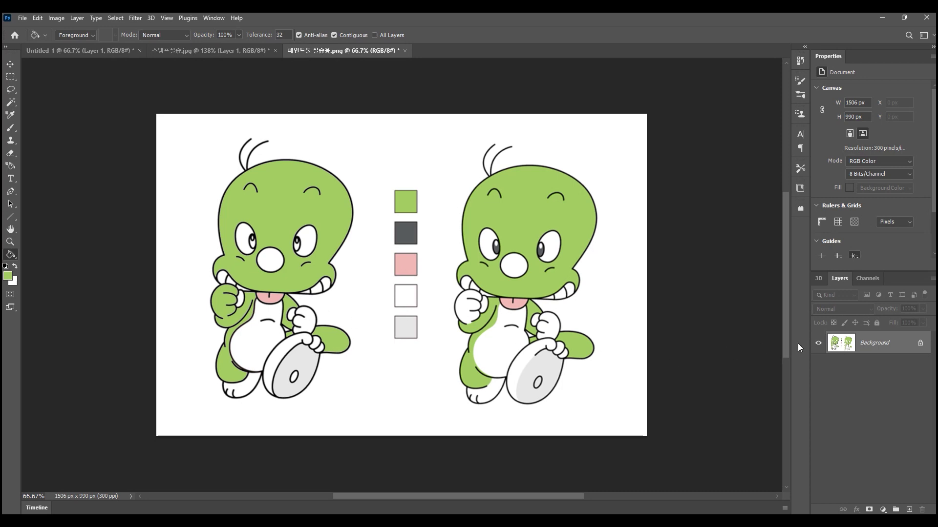
Outline the character's green raised fist with the Polygonal Lasso tool and copy the selection to a new layer
left_click(10, 90)
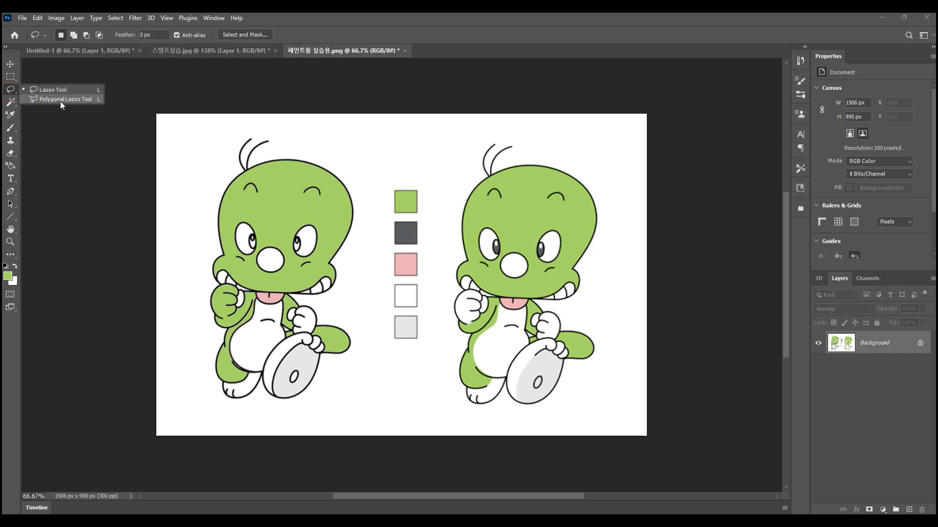
left_click(60, 101)
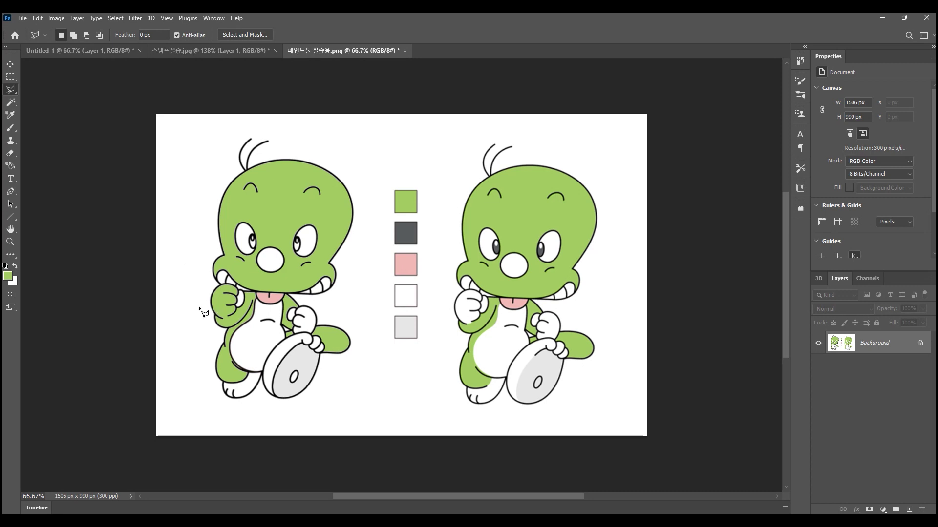
left_click(189, 294)
left_click(200, 280)
left_click(232, 276)
left_click(246, 278)
left_click(249, 292)
left_click(217, 322)
left_click(193, 319)
left_click(188, 296)
left_click_drag(837, 355, 841, 350)
key("ctrl+j")
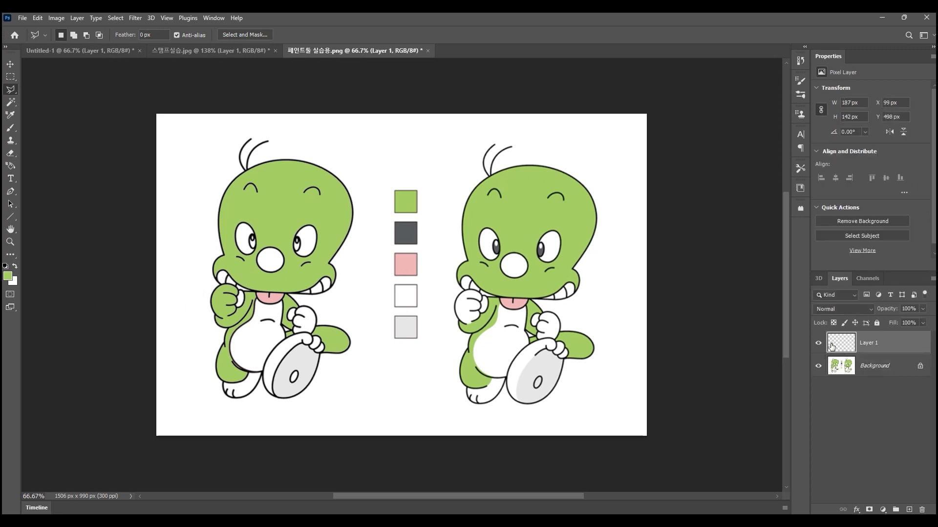
Hide the Background layer, fill the raised fist on Layer 1 with sampled white using Paint Bucket, and show the Background again
left_click(818, 365)
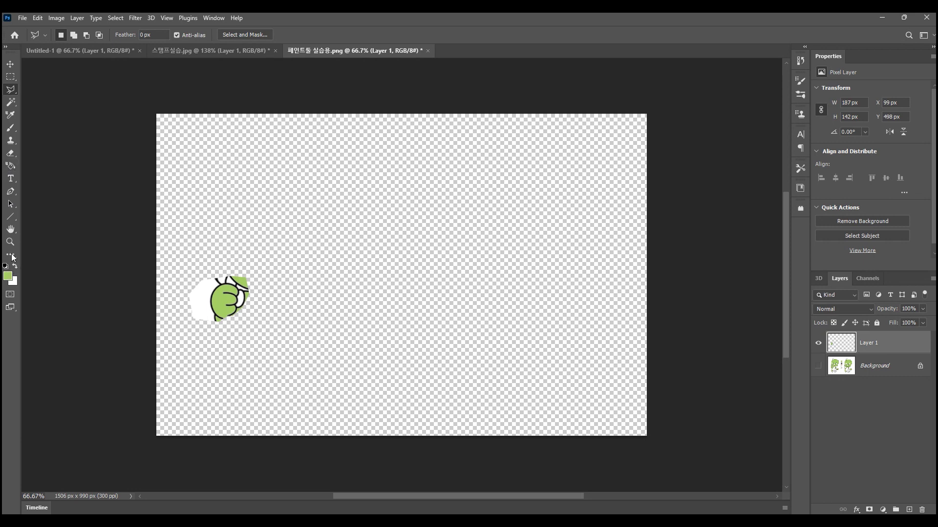
key("g")
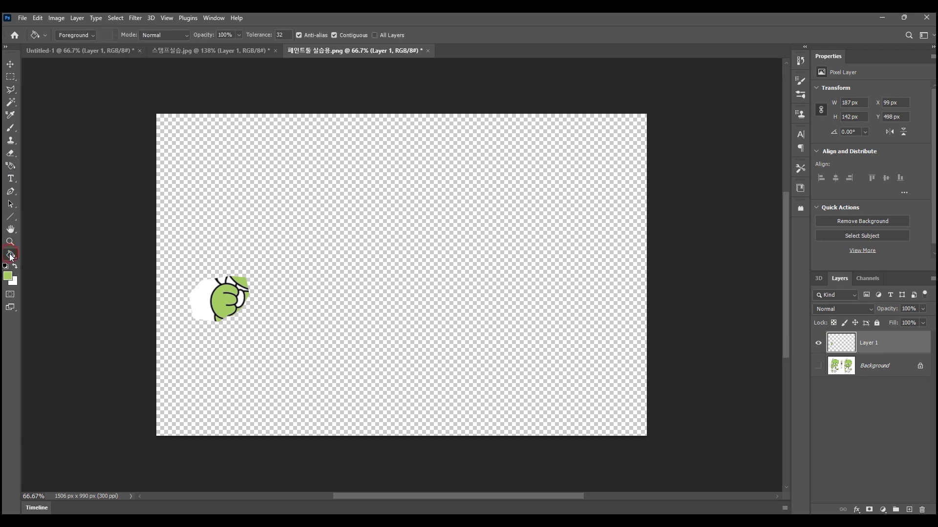
left_click(241, 300, "alt")
left_click(220, 297)
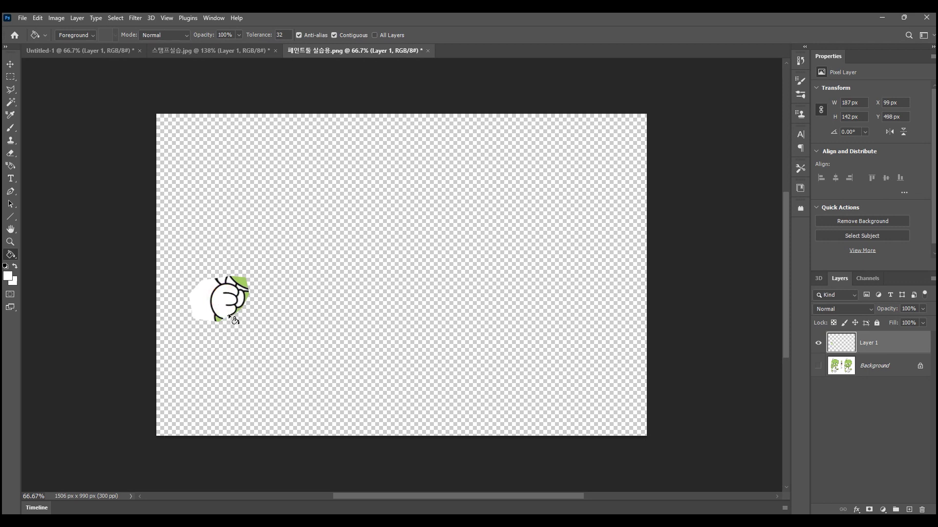
left_click(818, 366)
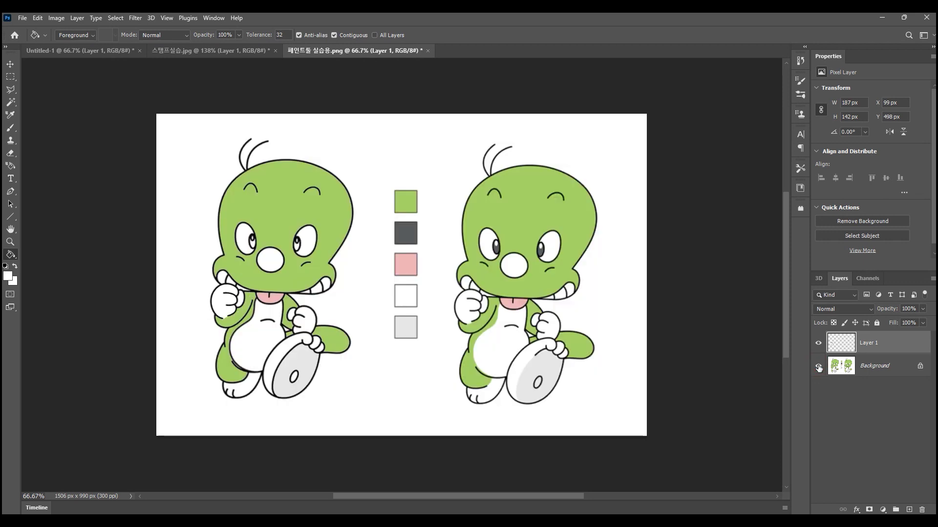